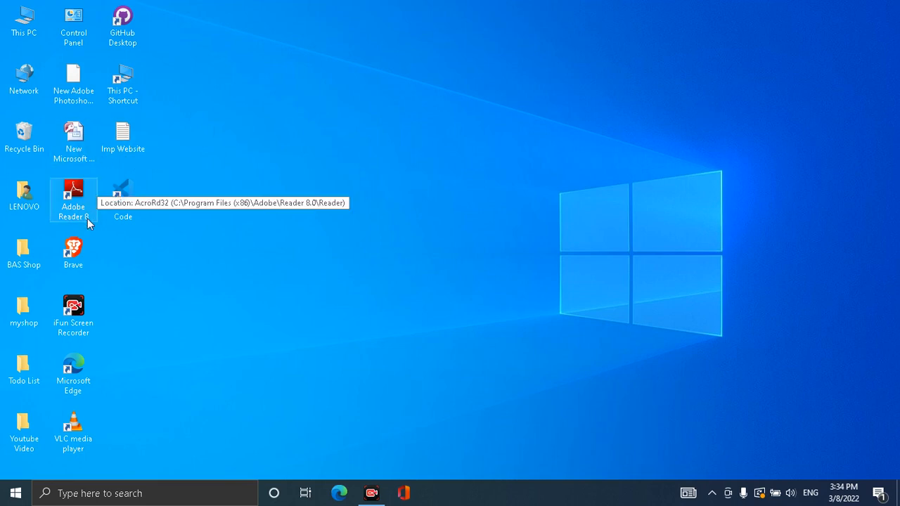
# Launch Brave and load enrollment.donidcr.gov.np/PreEnrollment in a new window.
pyautogui.doubleClick(83, 248)
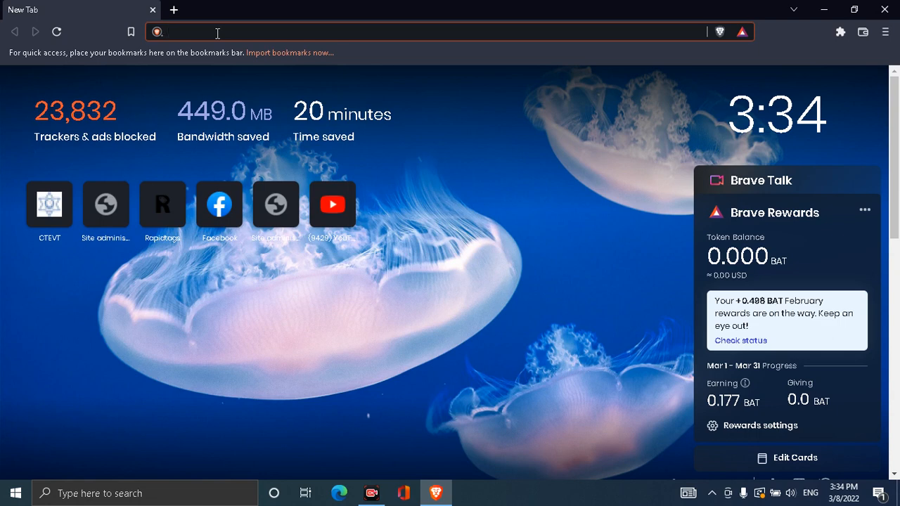
pyautogui.write('http://enrollment.donidcr.gov.np/PreEnrollment/')
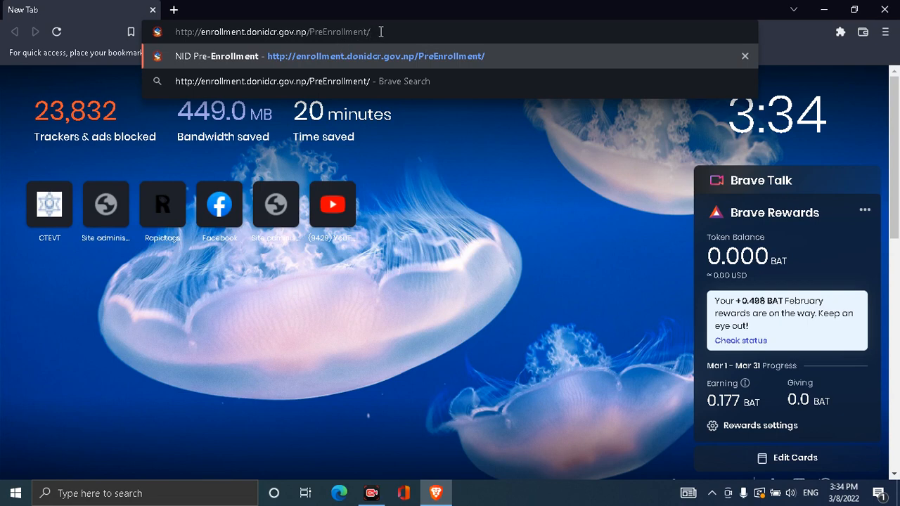
pyautogui.press('Return')
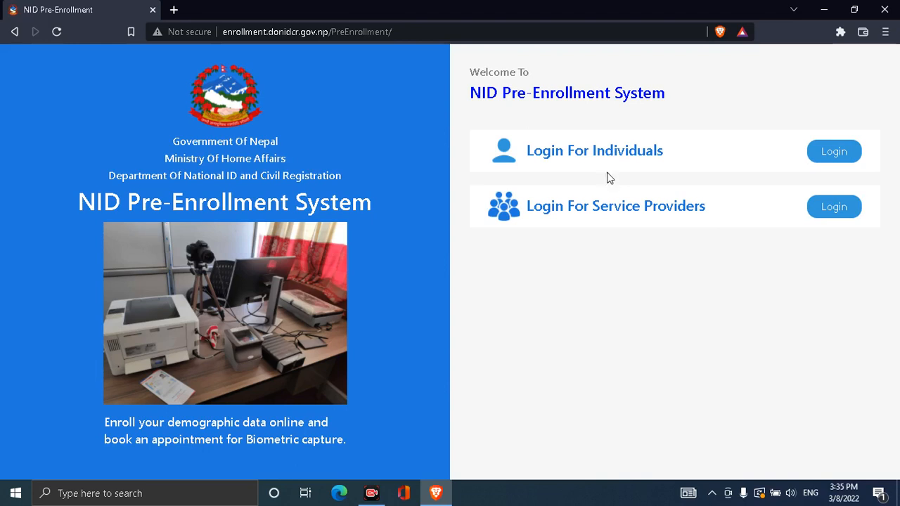
# Start an individual login from Login For Individuals.
pyautogui.click(835, 160)
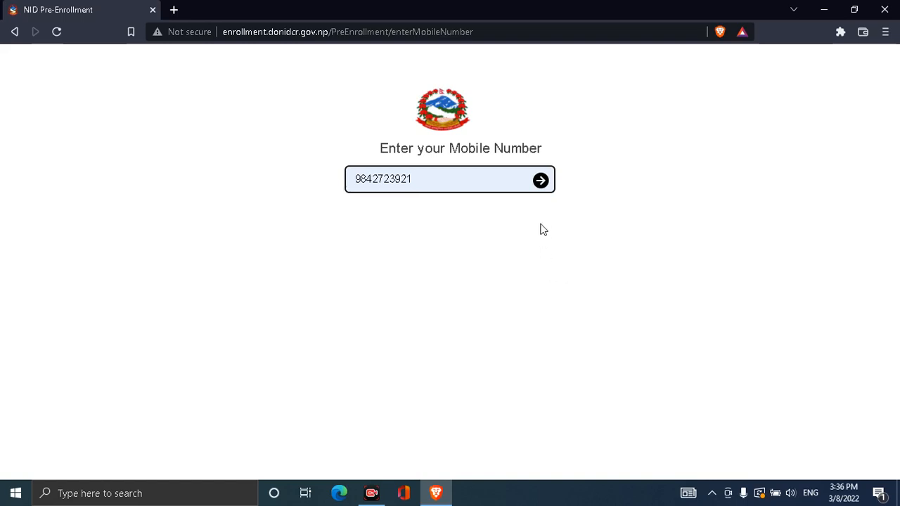
# Submit the mobile number and enter the 4-digit one-time code to reach the dashboard.
pyautogui.click(542, 187)
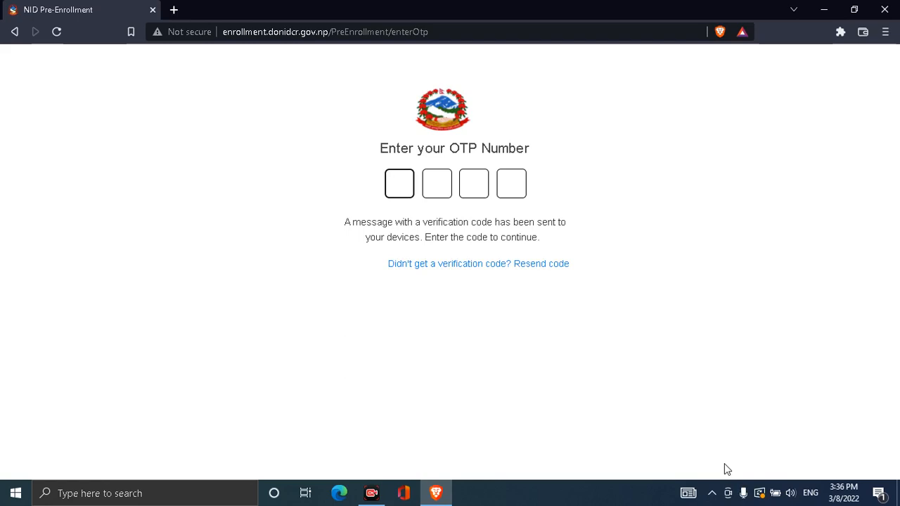
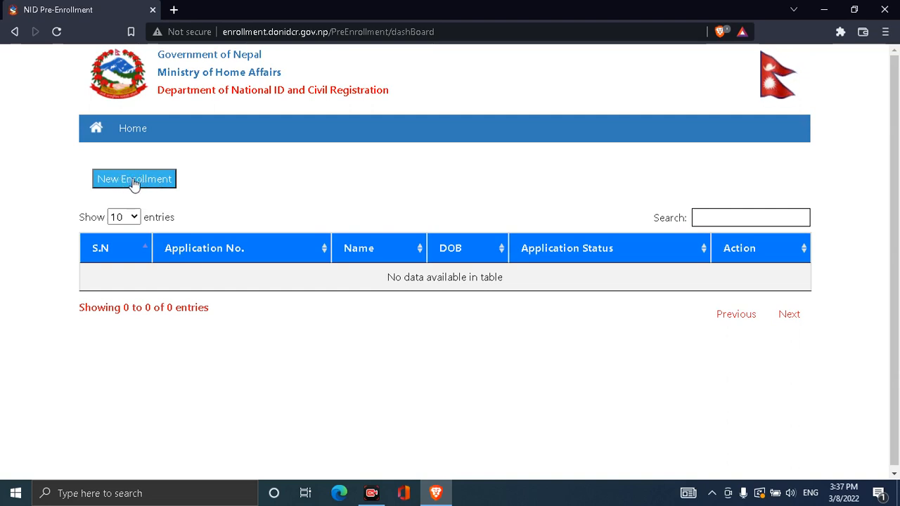
# Start a New Enrollment application from the dashboard.
pyautogui.click(133, 181)
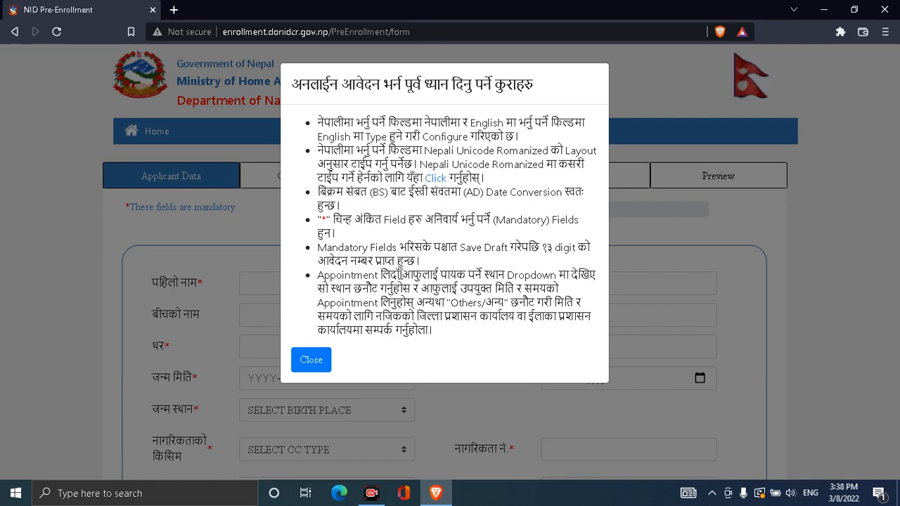
# Close the instructions notice and review the blank Main Applicant Data form.
pyautogui.click(301, 361)
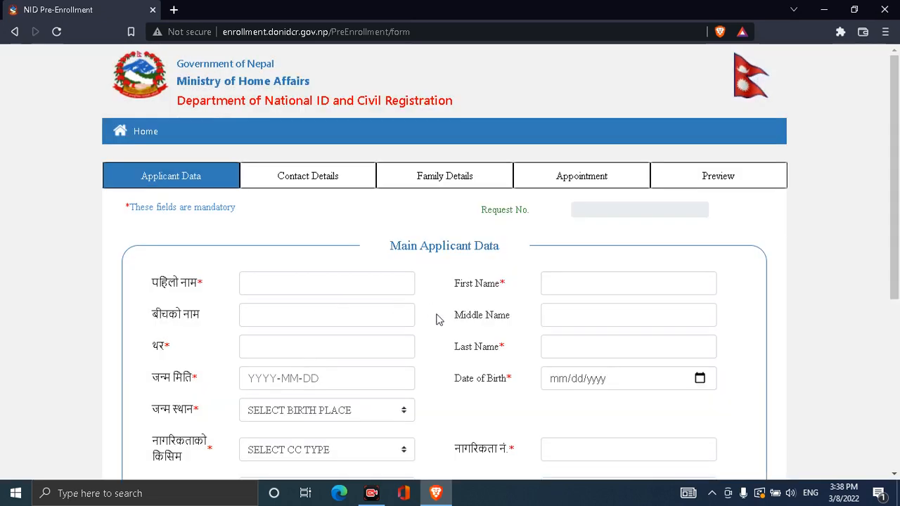
pyautogui.scroll(-5, 437, 318)
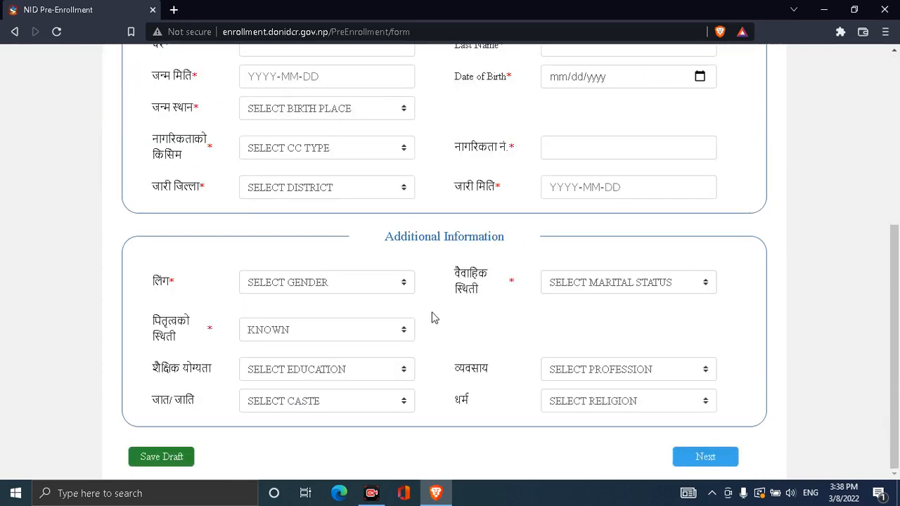
pyautogui.scroll(5, 431, 318)
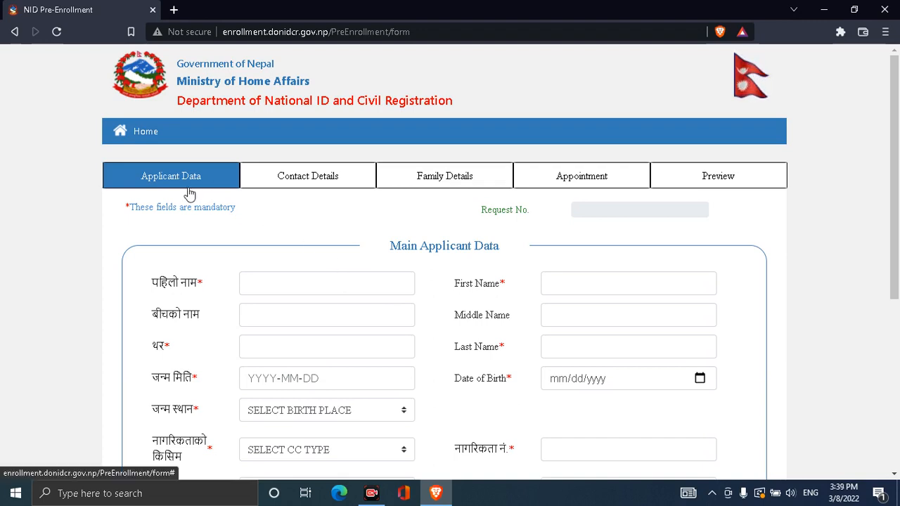
pyautogui.scroll(-5, 450, 293)
pyautogui.scroll(5, 450, 295)
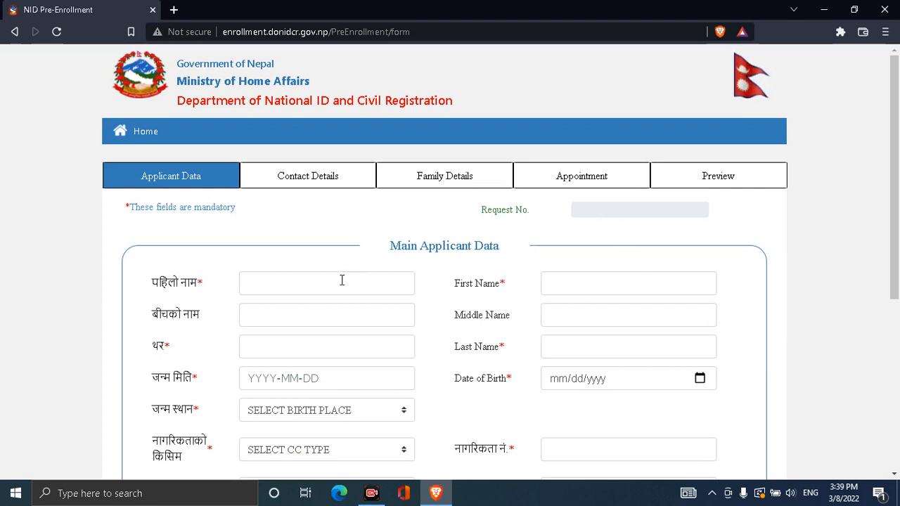
pyautogui.click(261, 283)
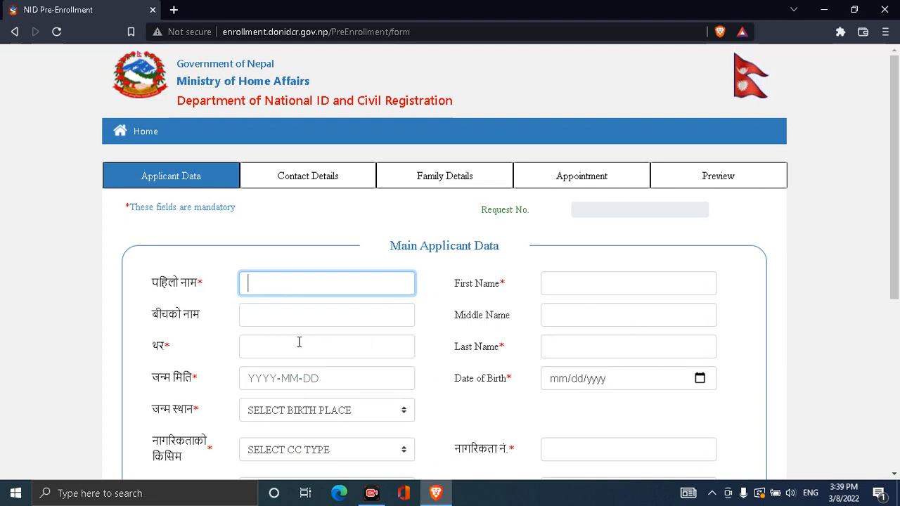
pyautogui.click(265, 344)
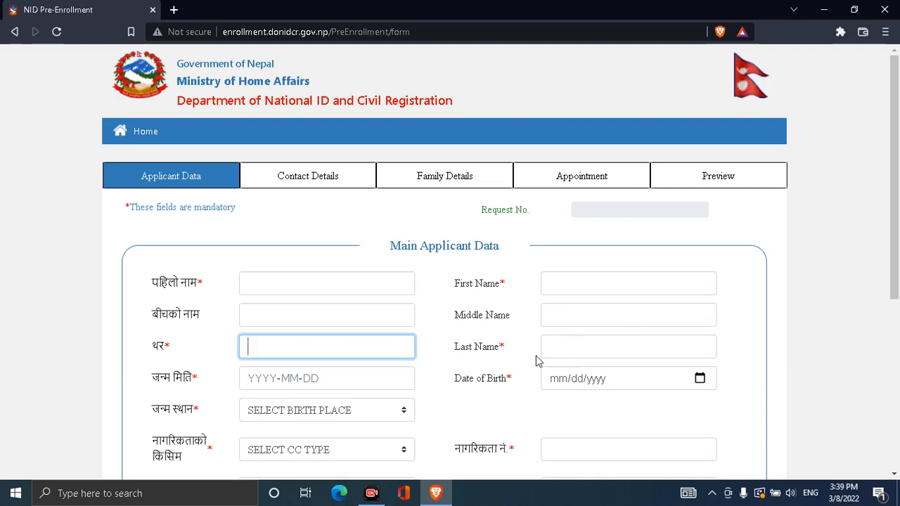
pyautogui.click(256, 377)
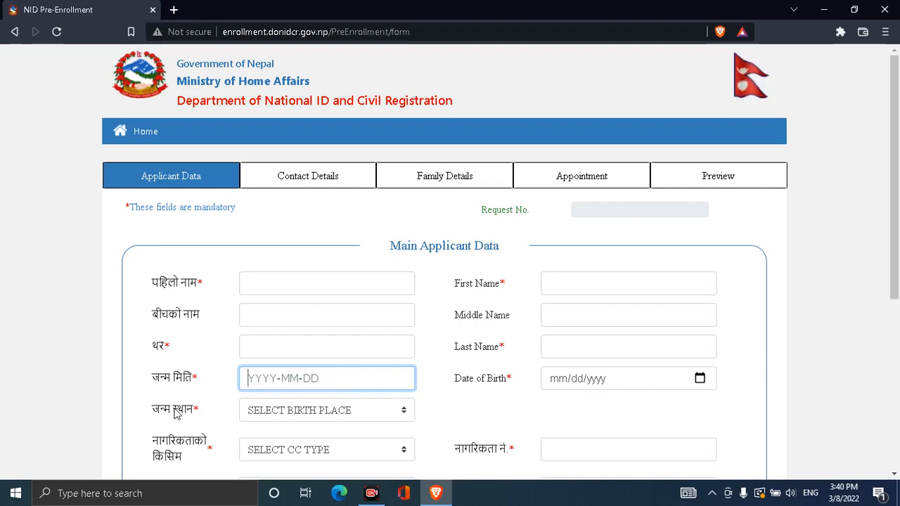
pyautogui.click(396, 416)
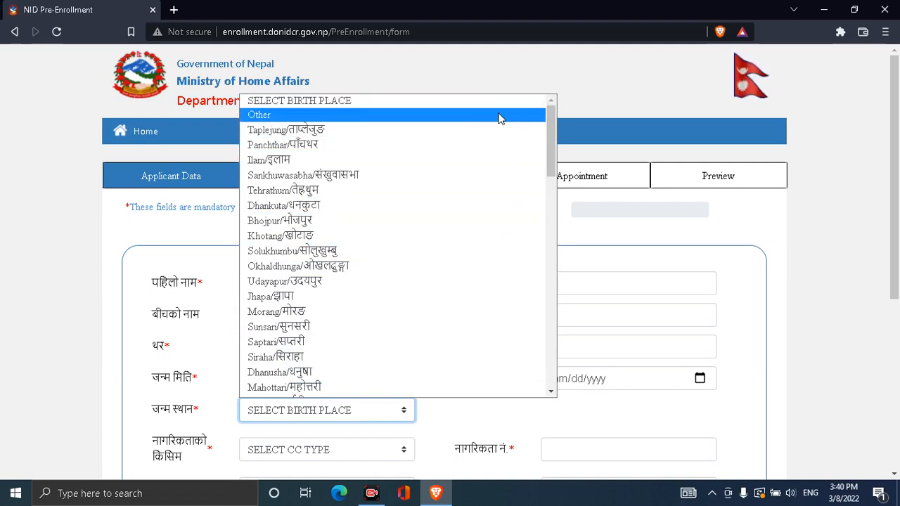
pyautogui.click(554, 219)
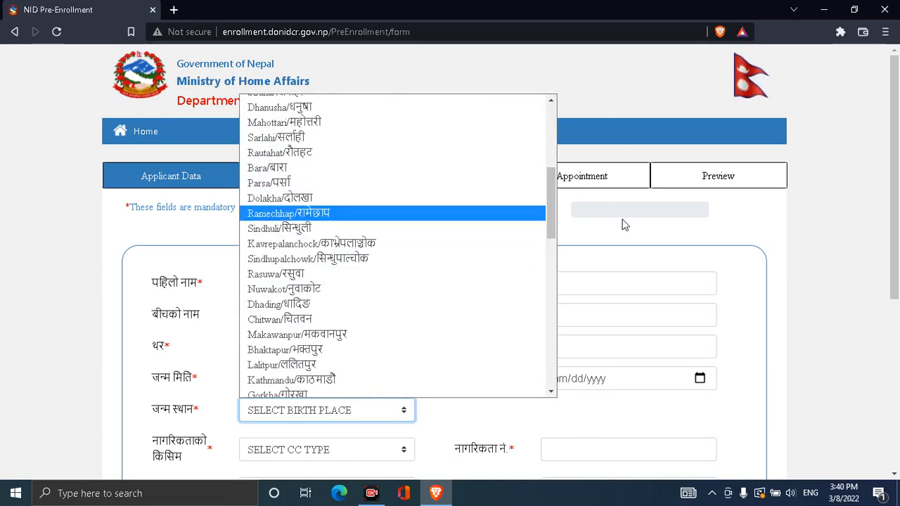
pyautogui.click(616, 240)
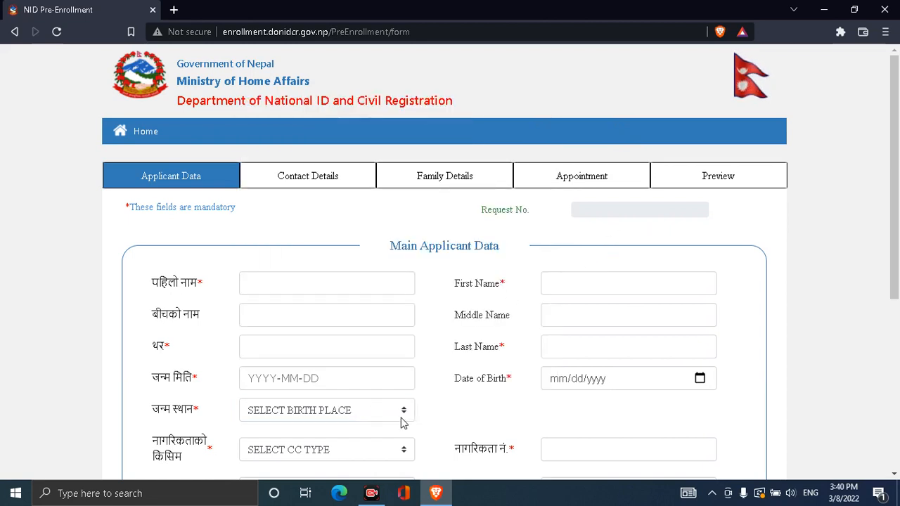
pyautogui.click(328, 451)
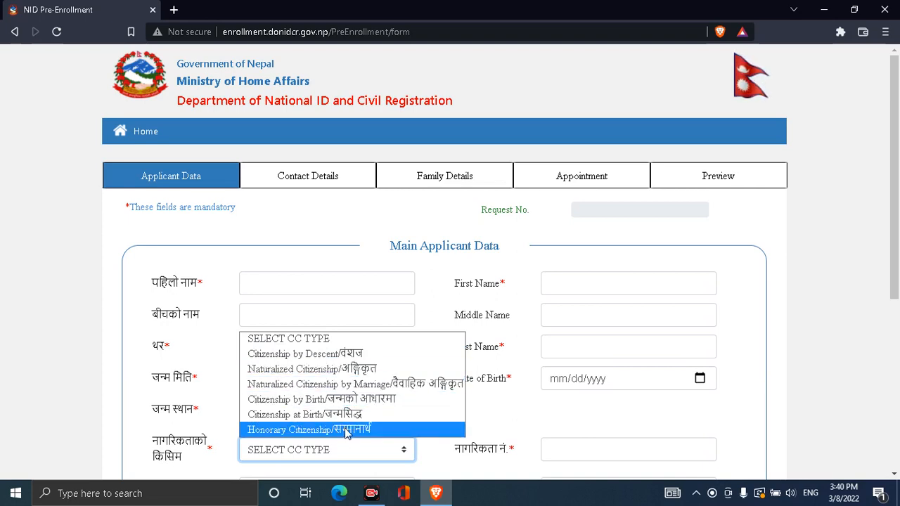
pyautogui.click(543, 417)
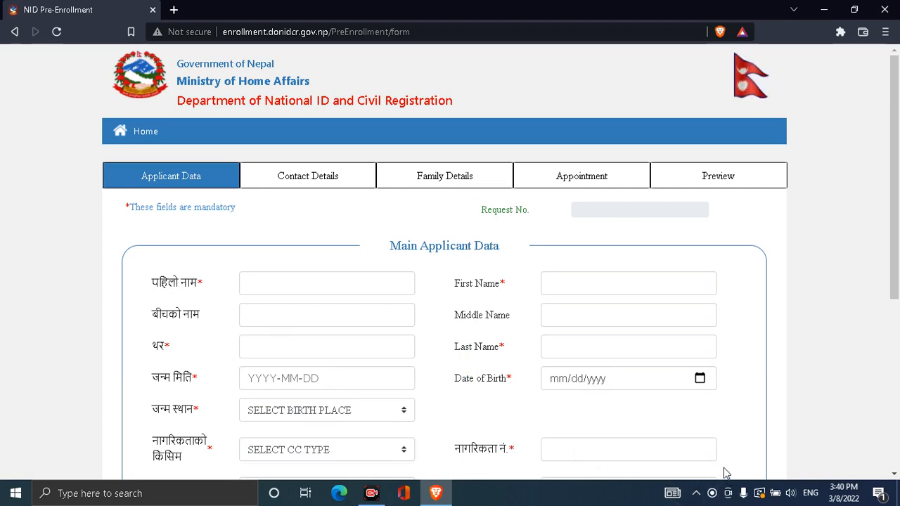
pyautogui.scroll(-5, 628, 415)
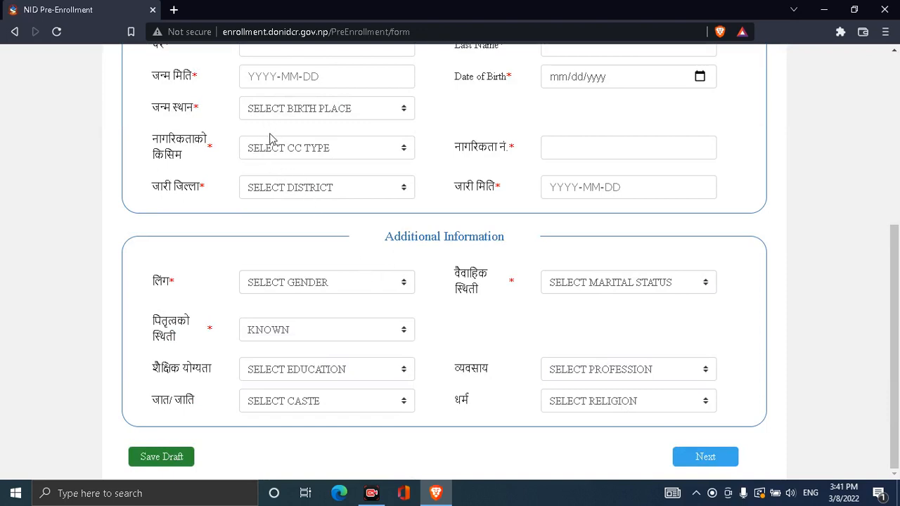
pyautogui.click(295, 196)
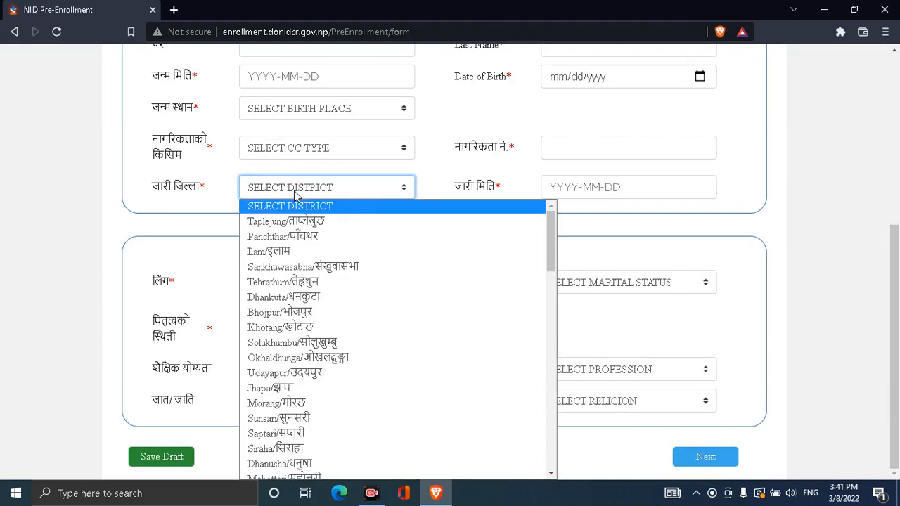
pyautogui.click(295, 197)
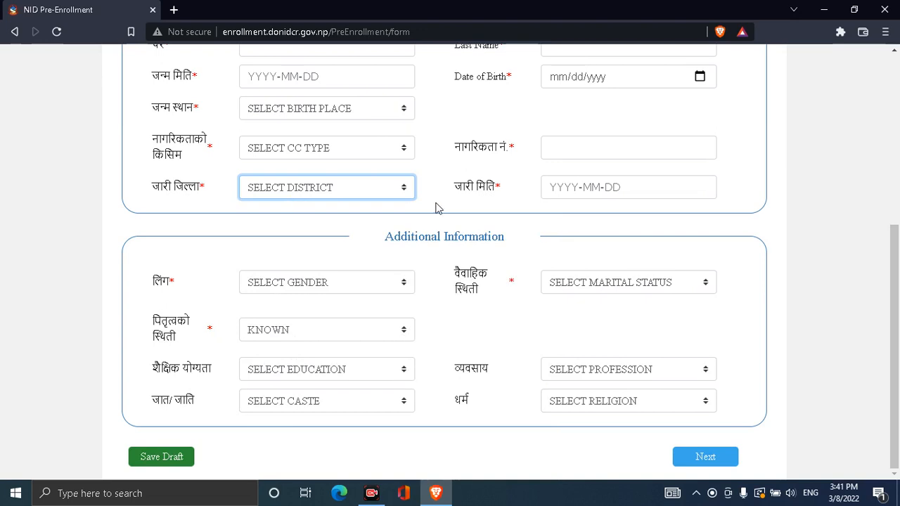
pyautogui.click(601, 187)
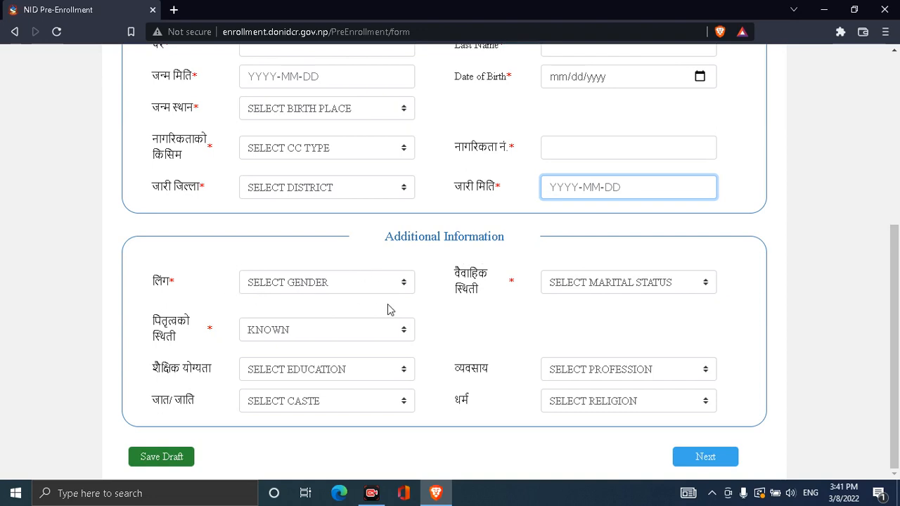
# Set marital status to Single/अविवाहित and keep the father's status as KNOWN.
pyautogui.click(332, 286)
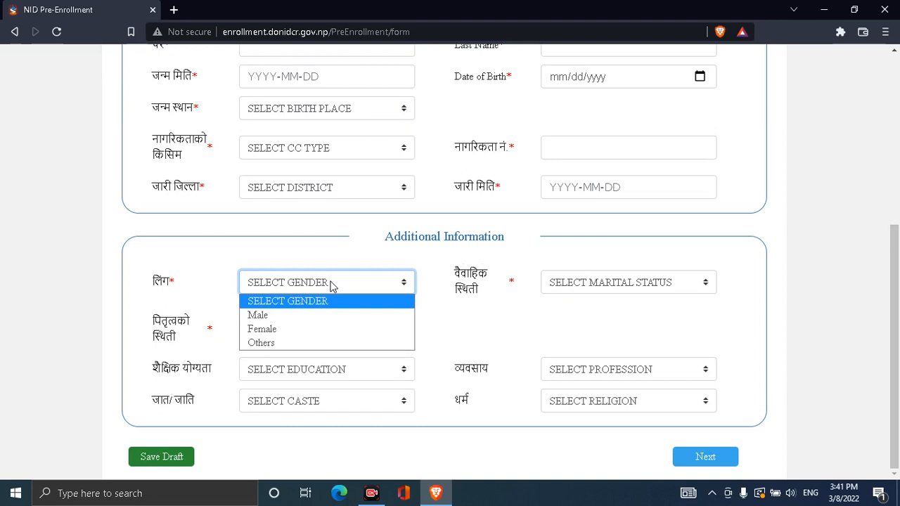
pyautogui.click(332, 286)
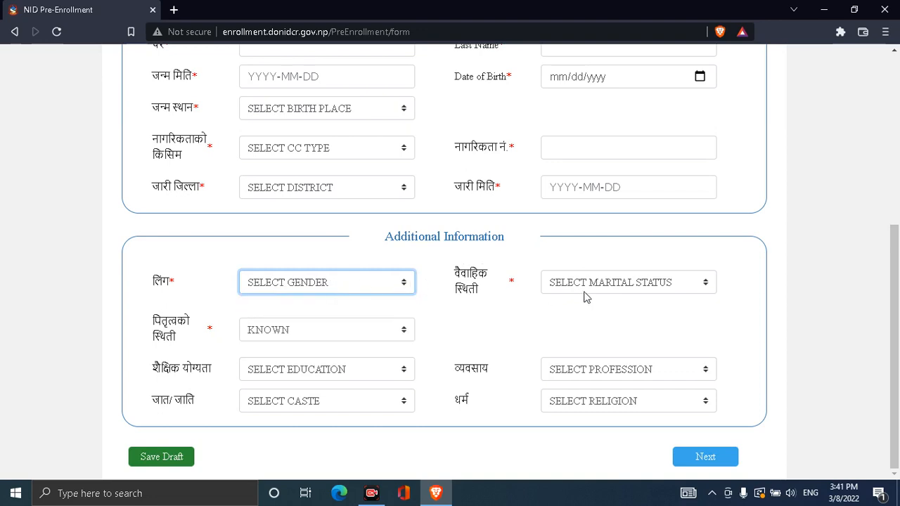
pyautogui.click(660, 296)
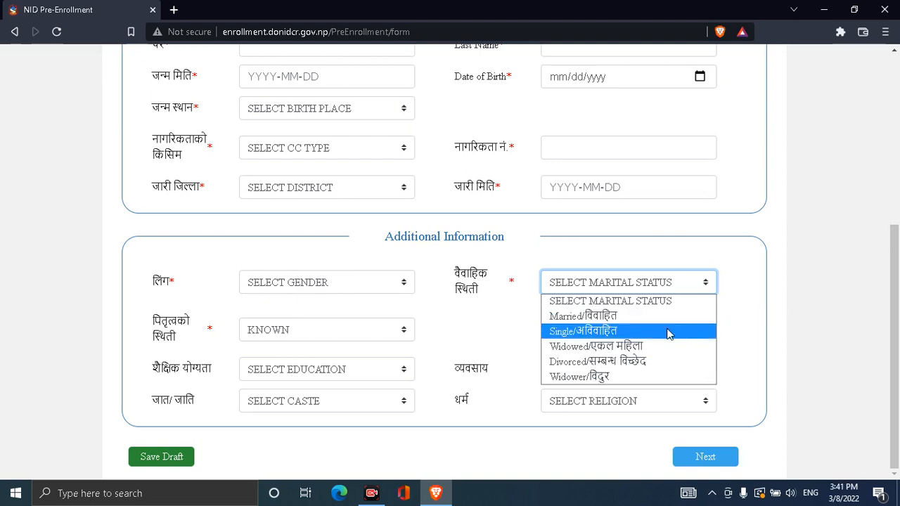
pyautogui.click(637, 330)
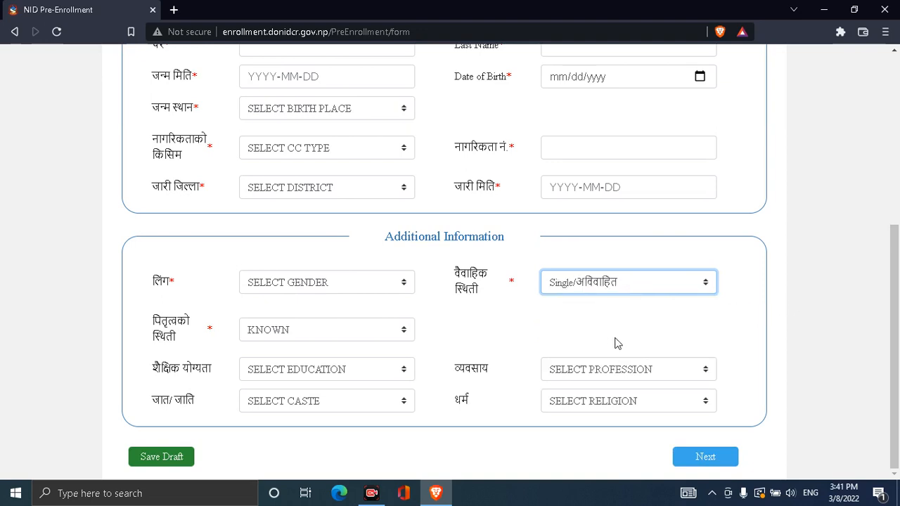
pyautogui.click(313, 336)
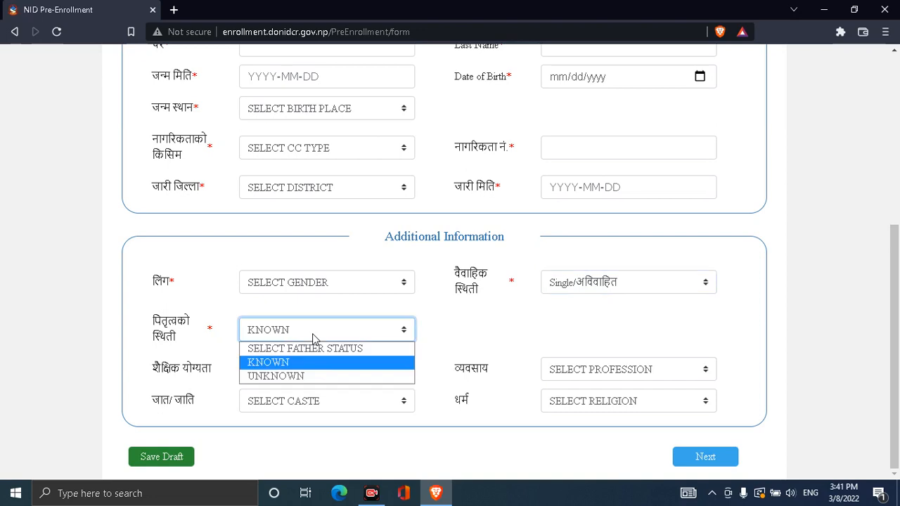
pyautogui.click(285, 364)
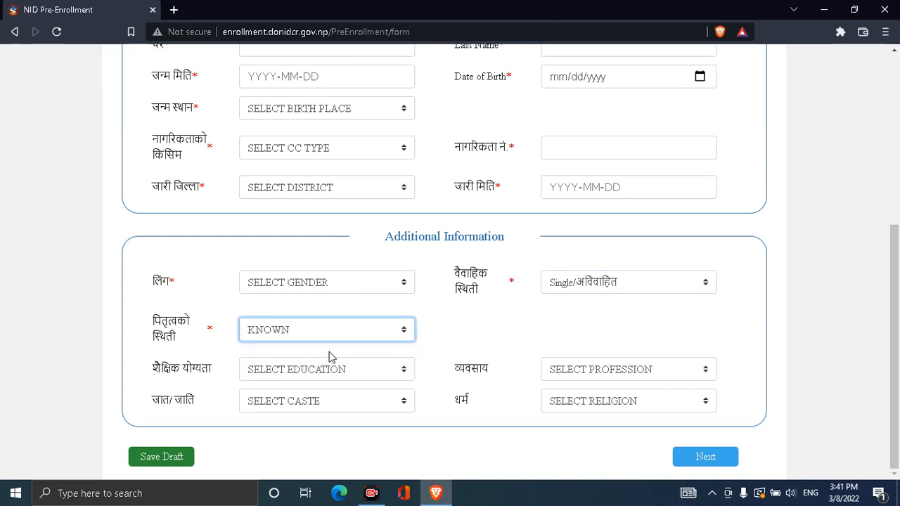
pyautogui.click(294, 378)
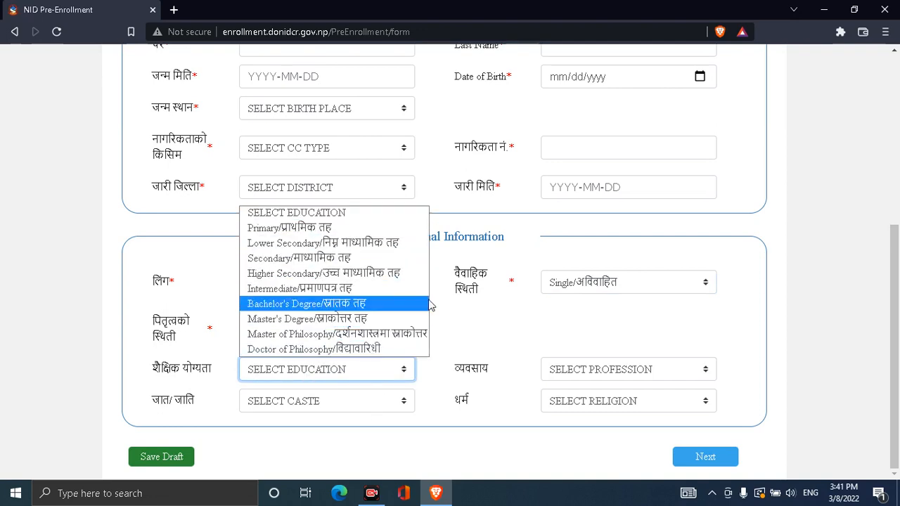
pyautogui.click(705, 229)
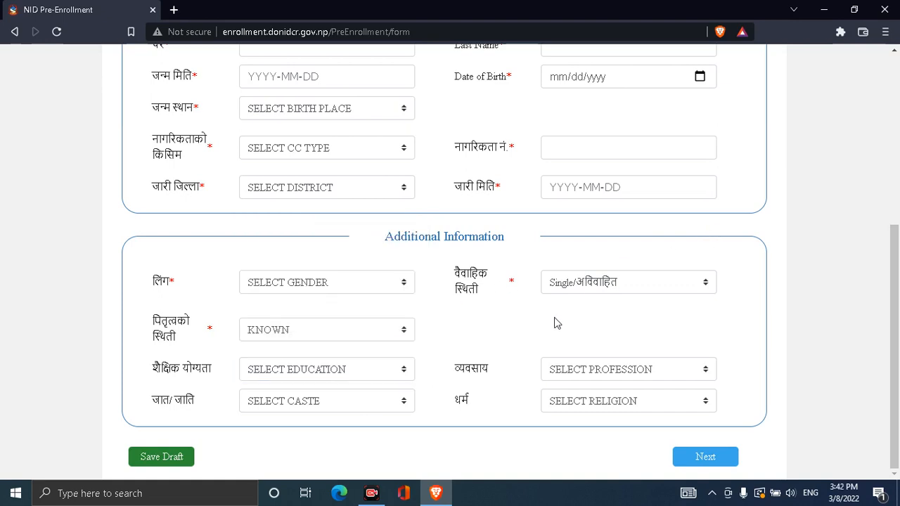
pyautogui.click(573, 374)
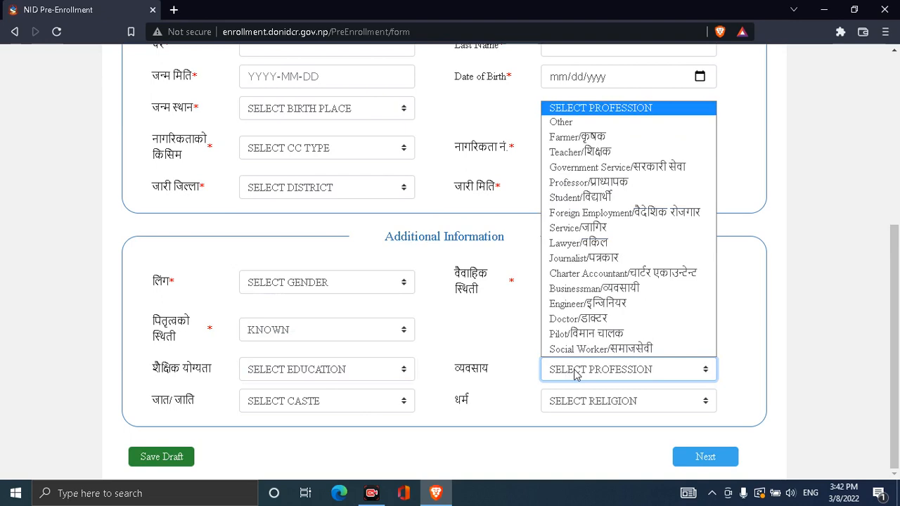
pyautogui.click(573, 374)
pyautogui.click(324, 411)
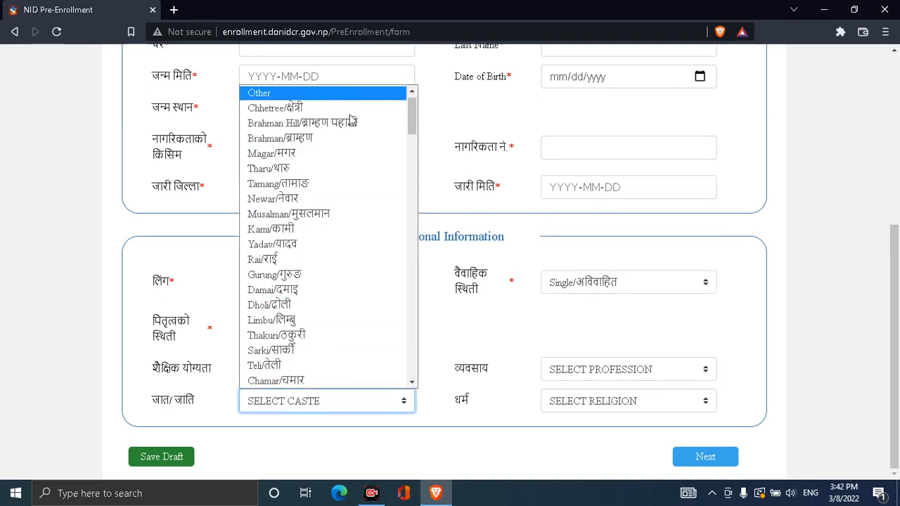
pyautogui.click(455, 306)
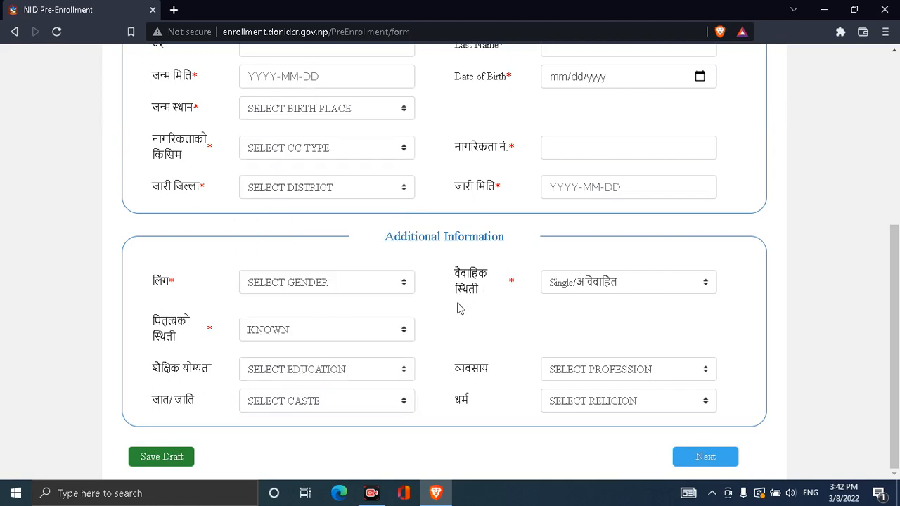
pyautogui.click(593, 408)
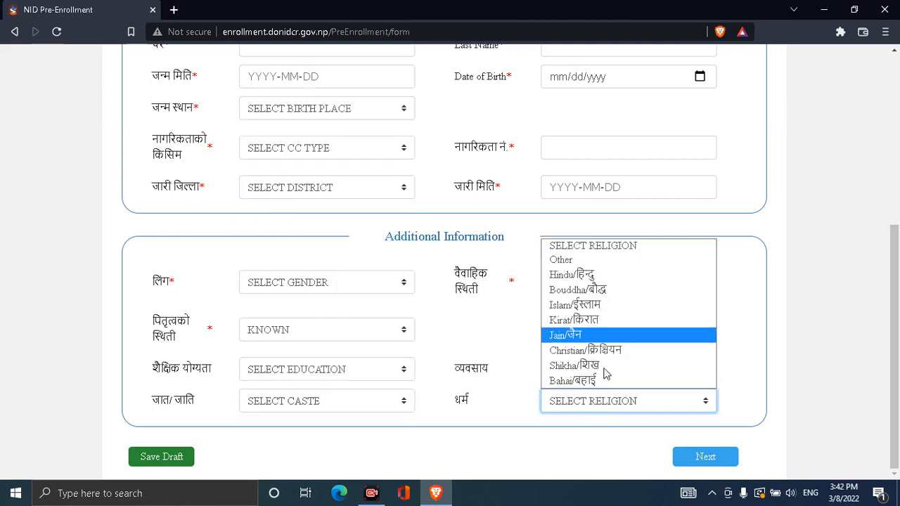
pyautogui.click(776, 234)
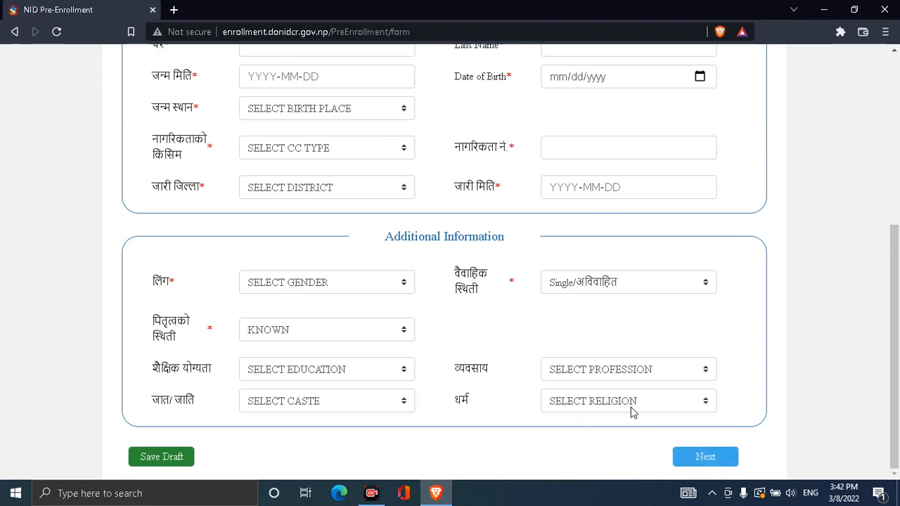
pyautogui.scroll(5, 548, 326)
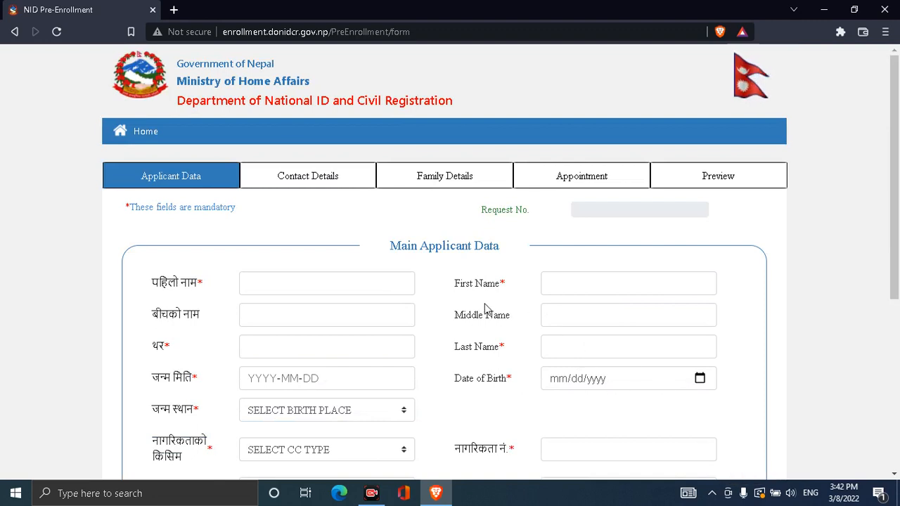
# Try to proceed past the applicant data, exposing the required issuing District and issue date fields.
pyautogui.scroll(-5, 487, 309)
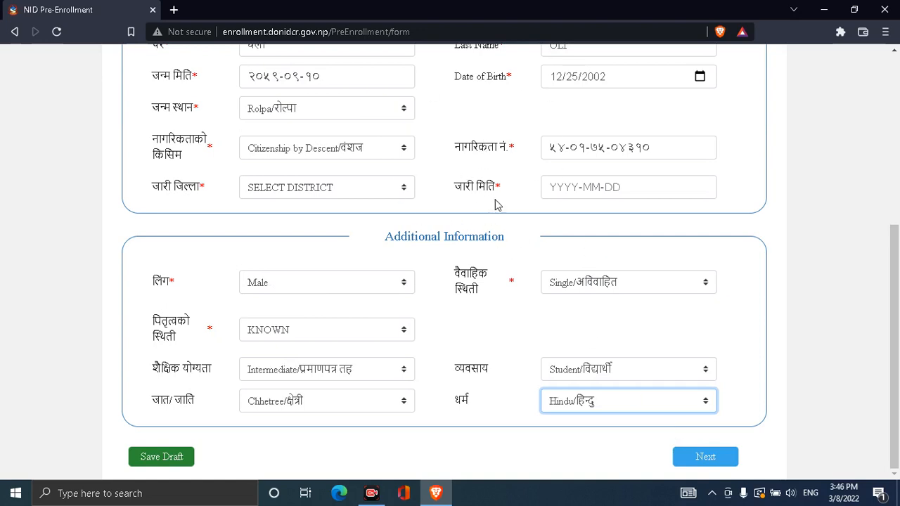
pyautogui.click(686, 461)
pyautogui.click(684, 459)
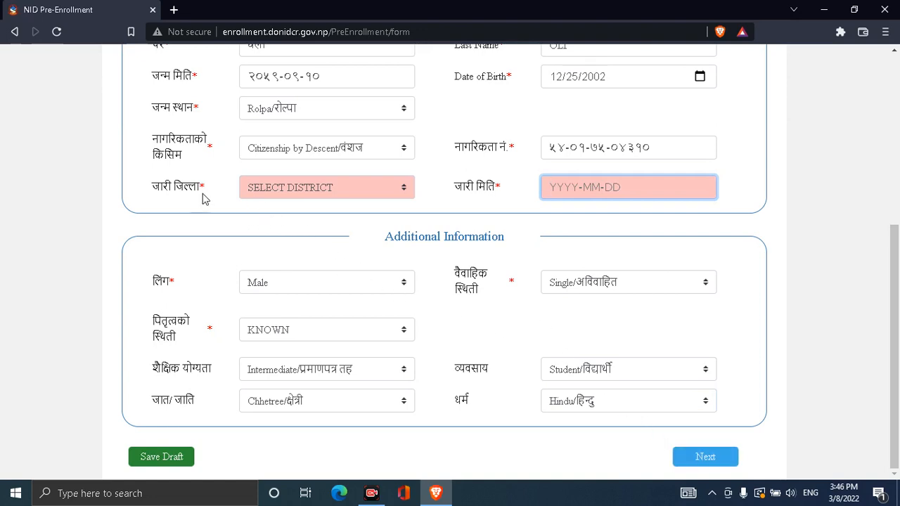
# Choose Rolpa as the citizenship issuing district and save the applicant data.
pyautogui.click(327, 188)
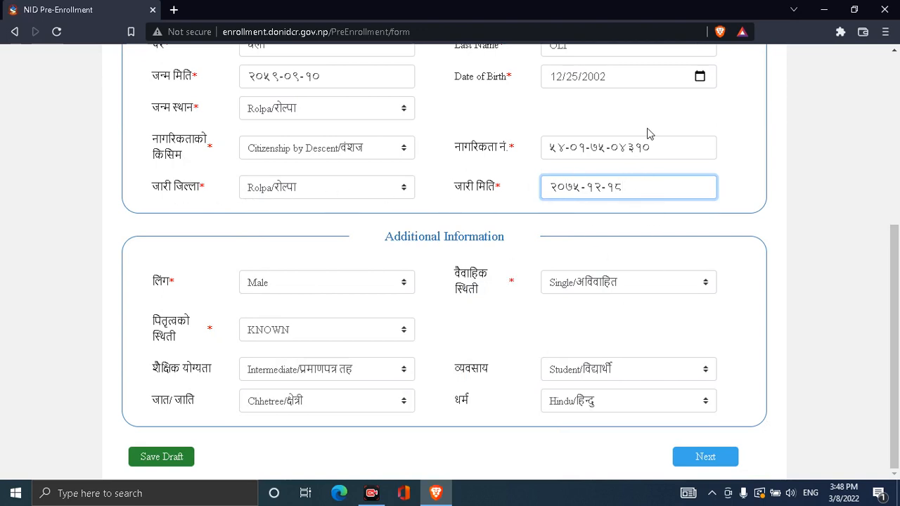
pyautogui.click(691, 461)
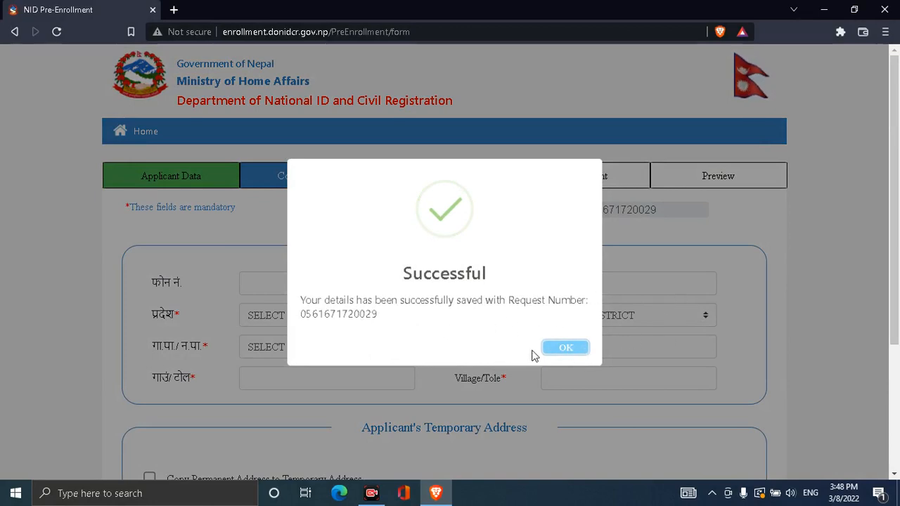
# Dismiss the Successful notice and begin on the Contact Details phone number field.
pyautogui.click(569, 350)
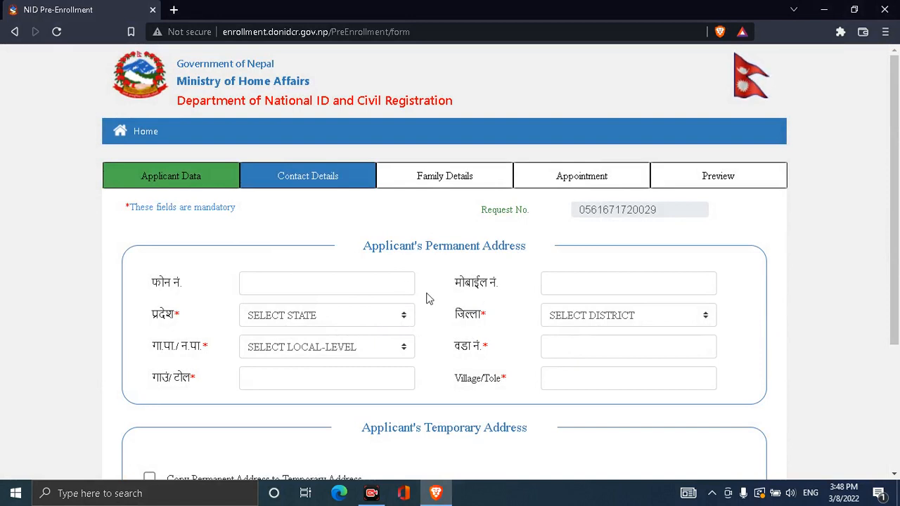
pyautogui.click(300, 289)
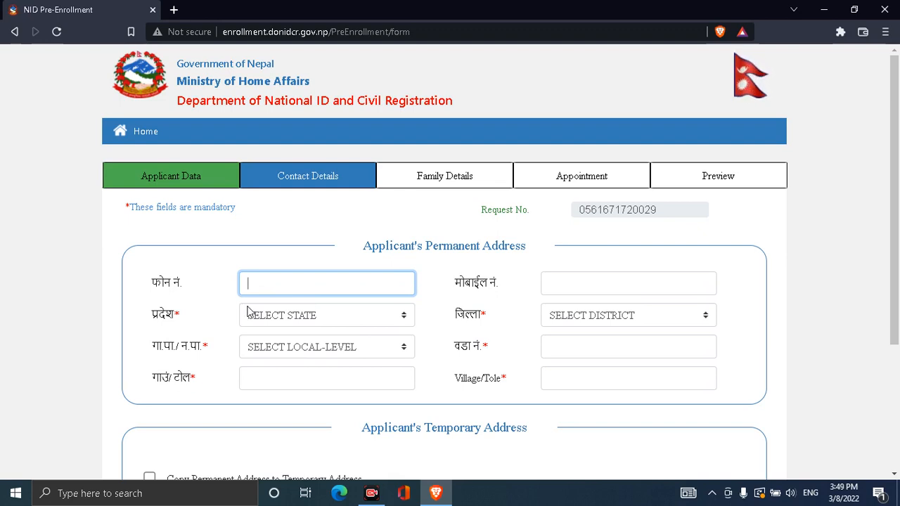
# Set the permanent address to State No. 5, Rolpa district, Paribartan Rural Municipality.
pyautogui.click(569, 283)
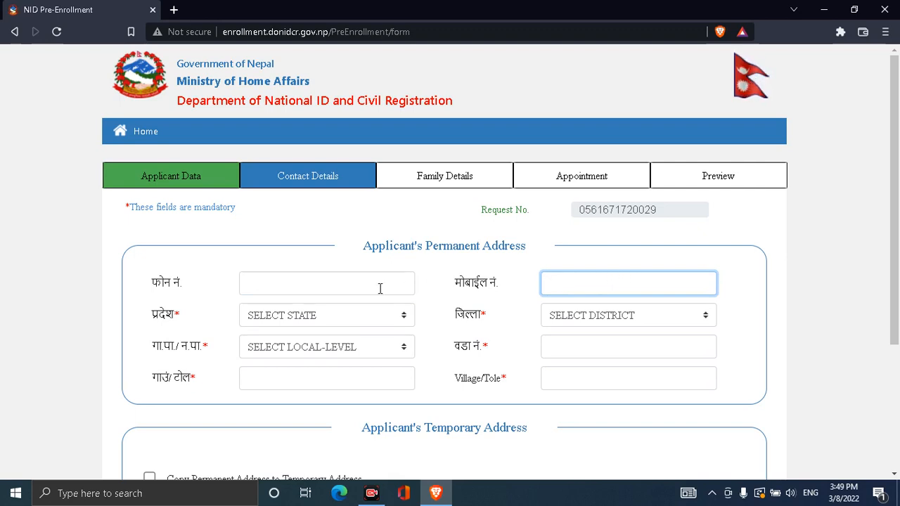
pyautogui.click(327, 317)
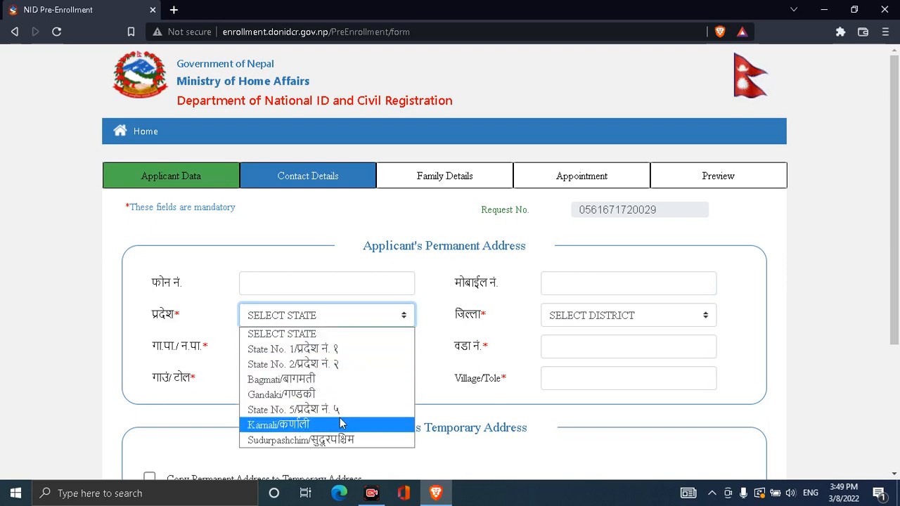
pyautogui.click(312, 411)
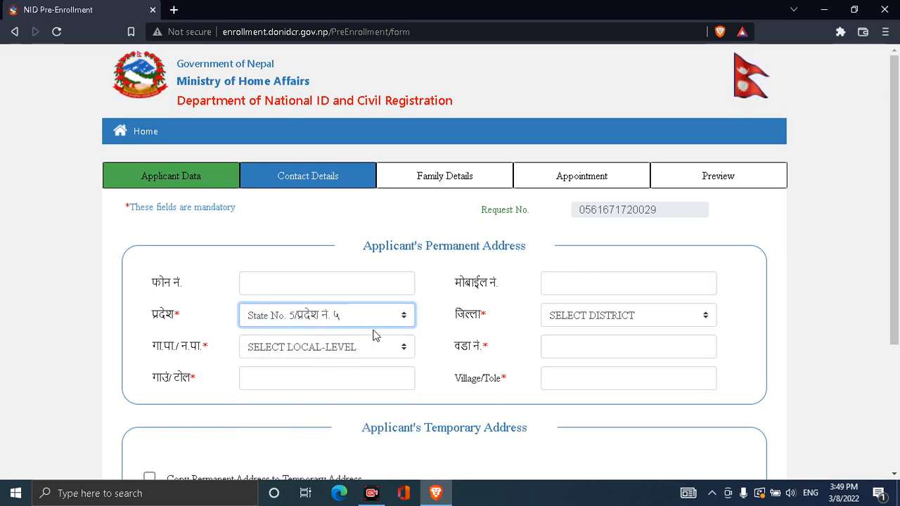
pyautogui.click(615, 318)
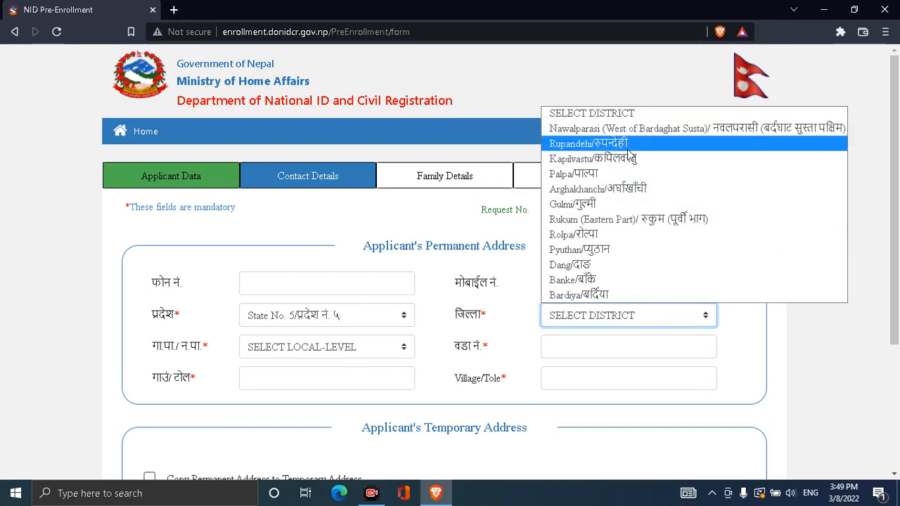
pyautogui.click(593, 240)
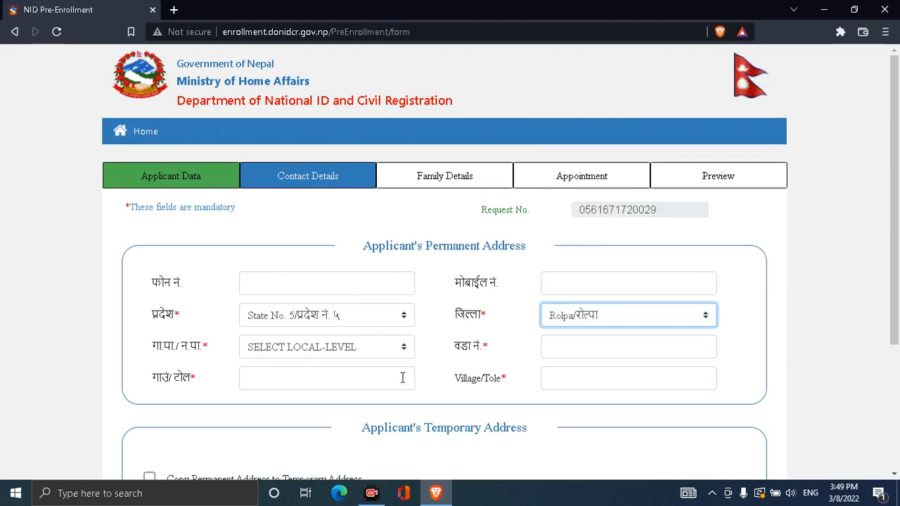
pyautogui.click(341, 359)
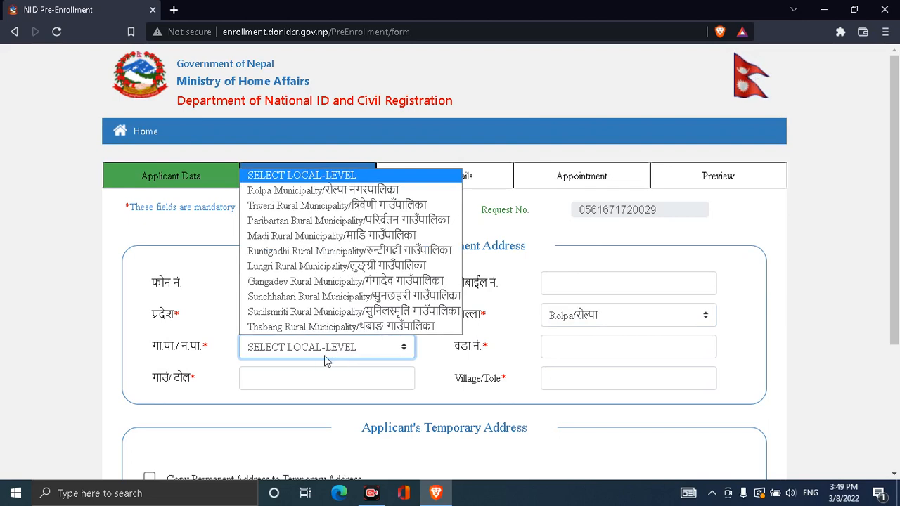
pyautogui.click(401, 227)
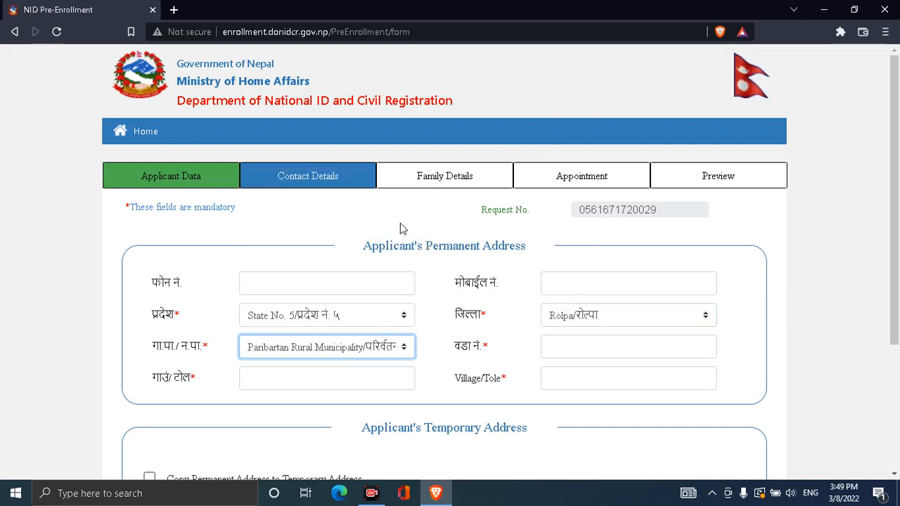
# Enter ०४ as the permanent address ward number.
pyautogui.click(578, 344)
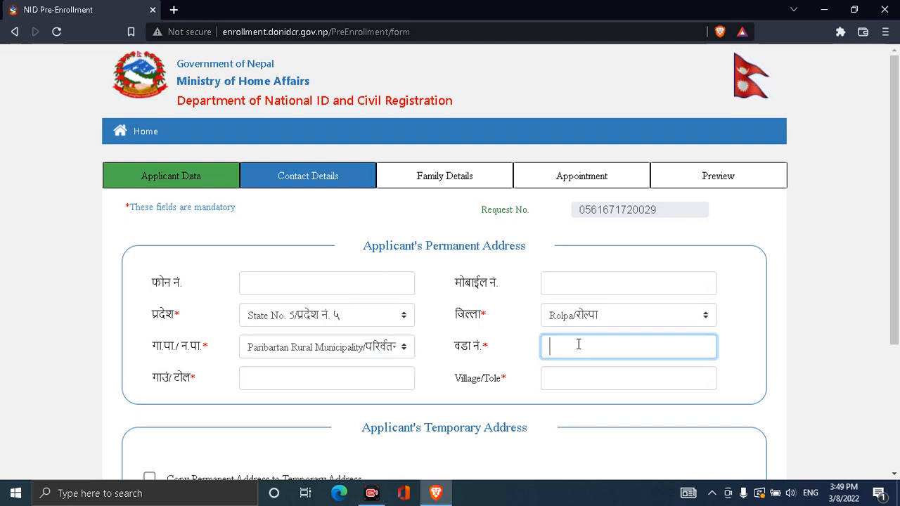
pyautogui.write('०')
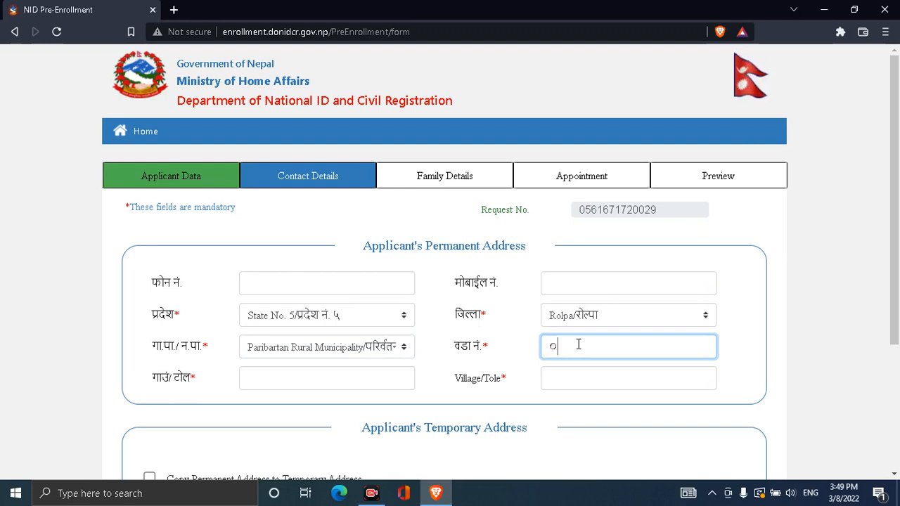
pyautogui.write('४')
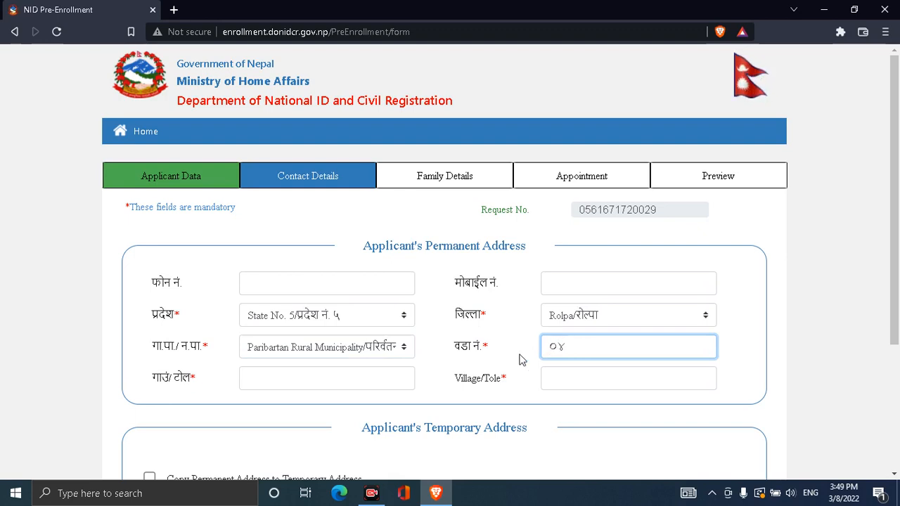
pyautogui.click(318, 380)
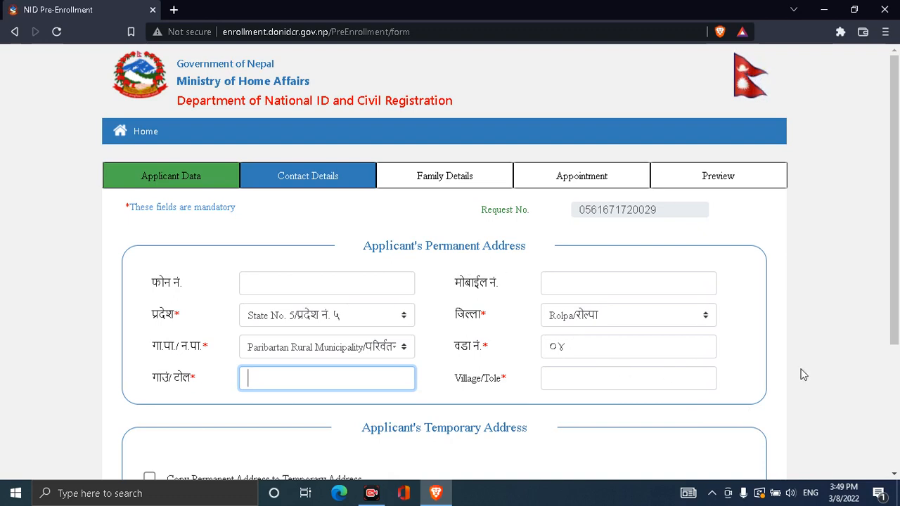
pyautogui.click(897, 369)
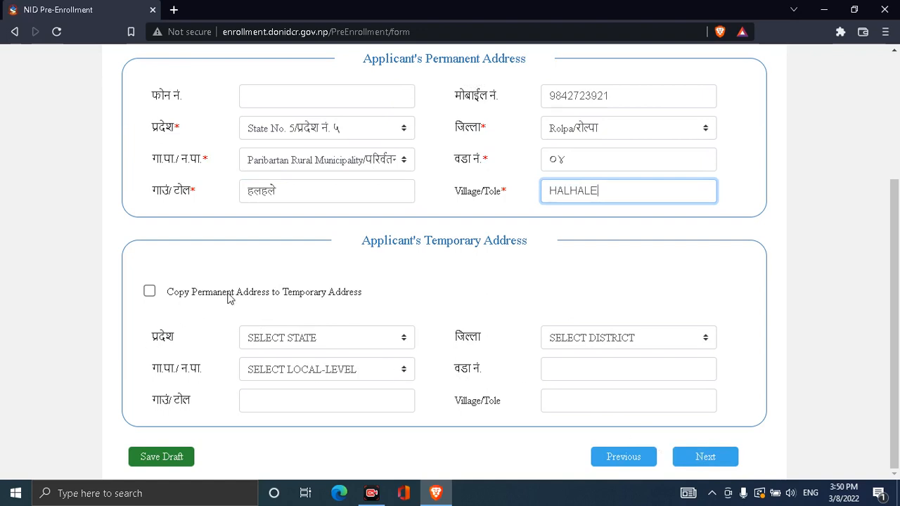
pyautogui.click(150, 292)
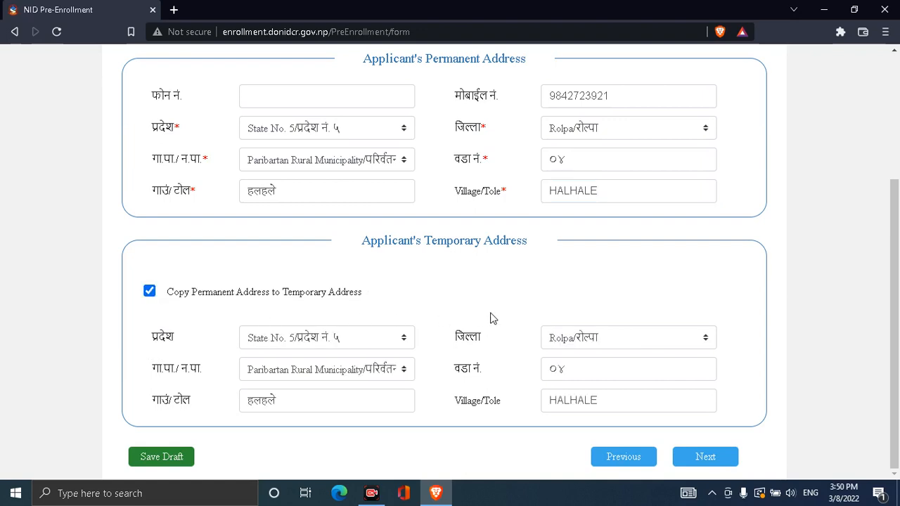
pyautogui.scroll(3, 492, 315)
pyautogui.scroll(-3, 492, 316)
pyautogui.scroll(3, 502, 312)
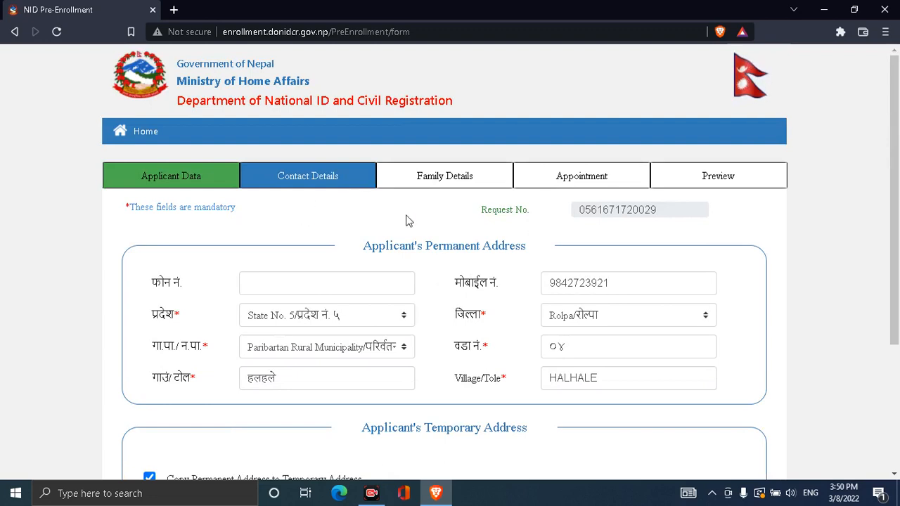
pyautogui.scroll(-3, 433, 232)
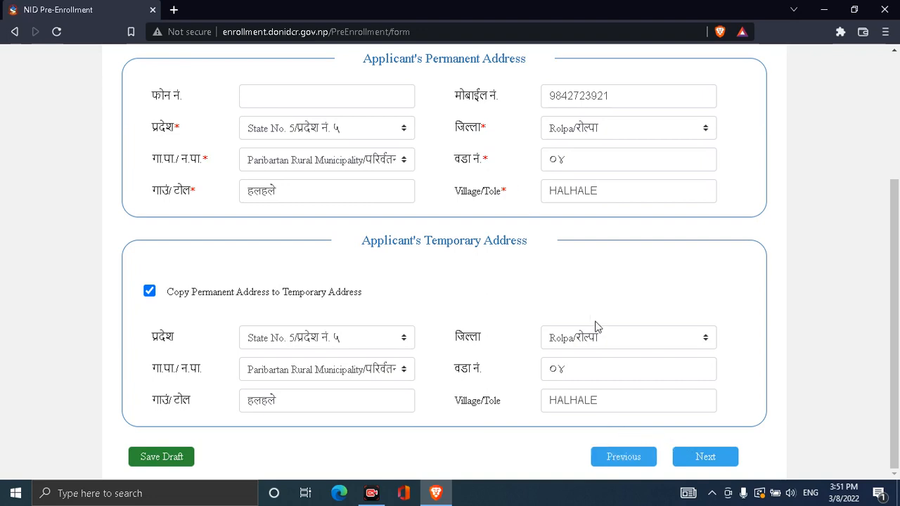
# Advance from Contact Details to the empty Family Details section for father, mother and grandfather.
pyautogui.click(684, 458)
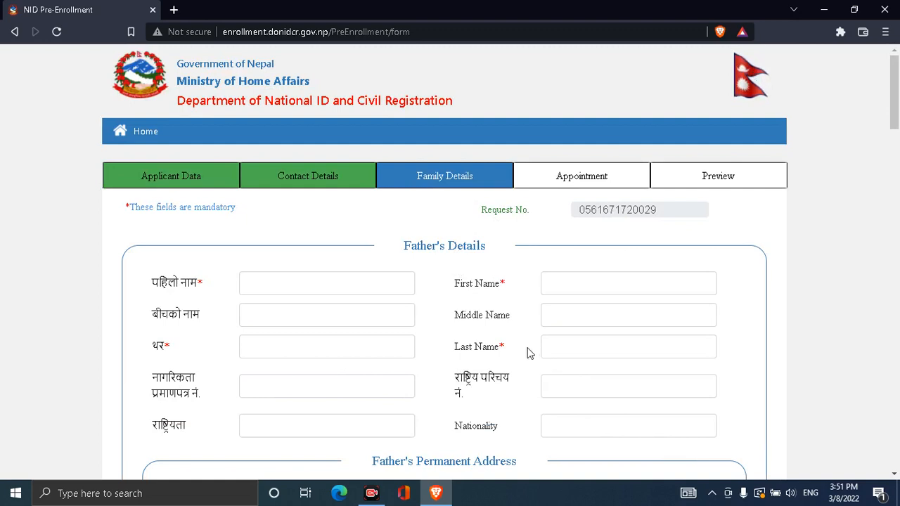
pyautogui.scroll(-5, 523, 334)
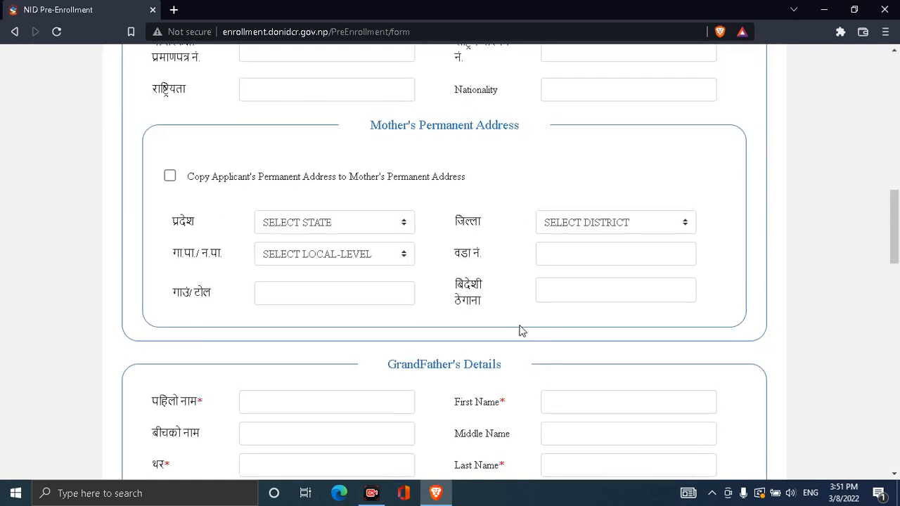
pyautogui.scroll(5, 523, 331)
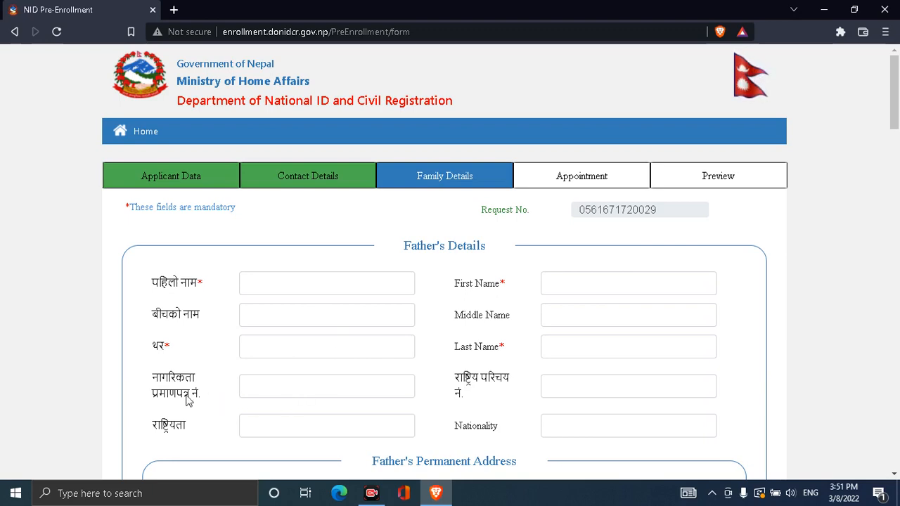
pyautogui.click(314, 389)
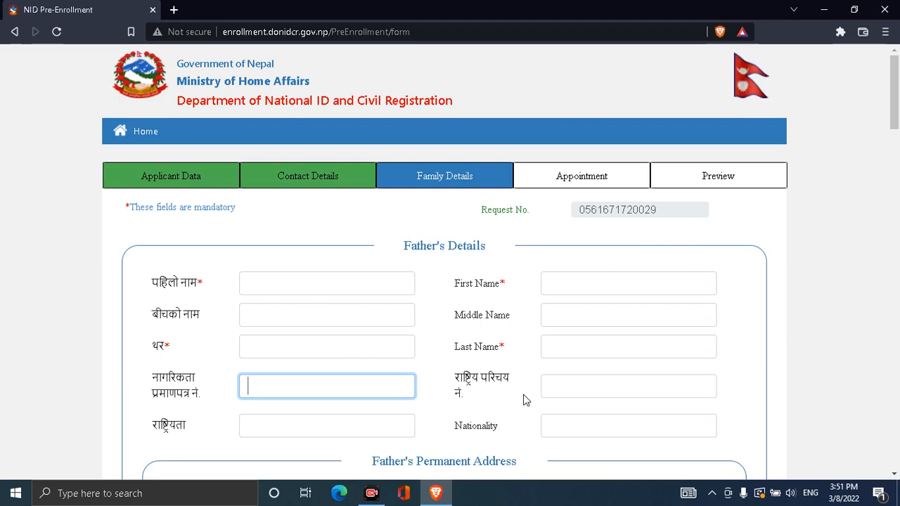
pyautogui.click(561, 390)
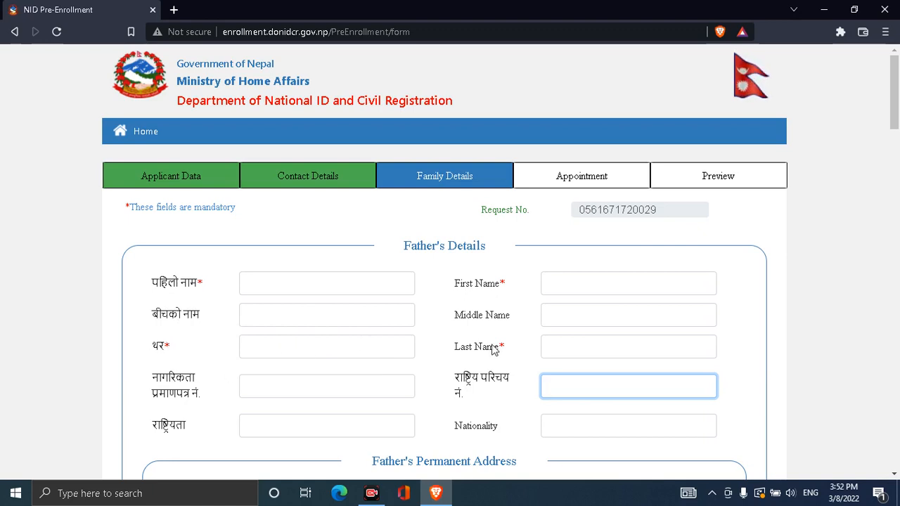
pyautogui.click(281, 432)
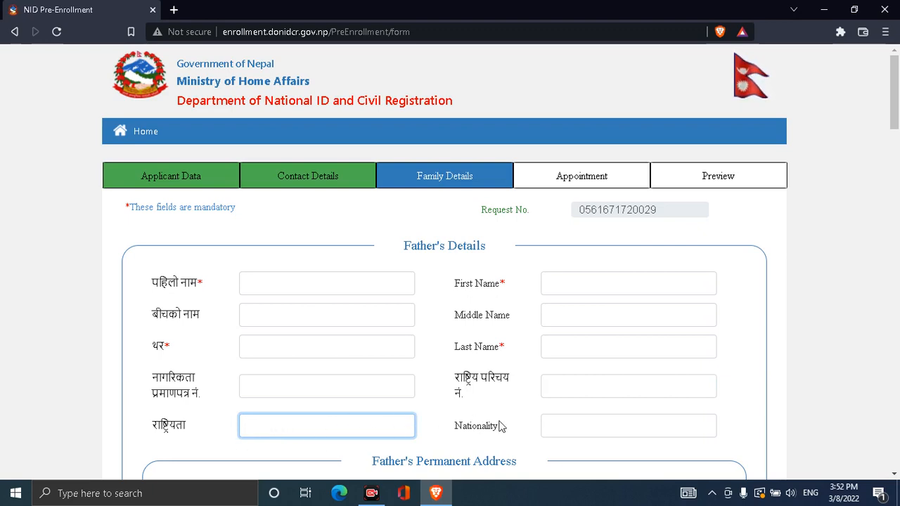
pyautogui.click(895, 152)
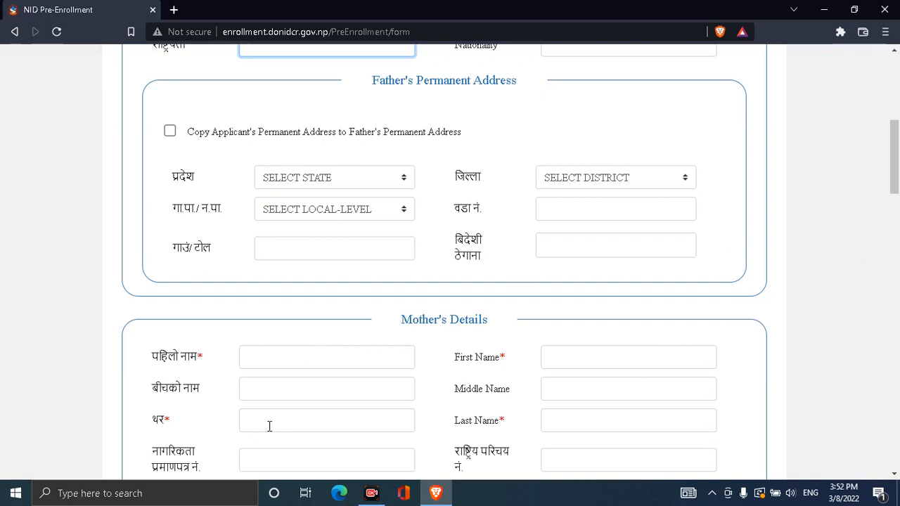
pyautogui.click(898, 212)
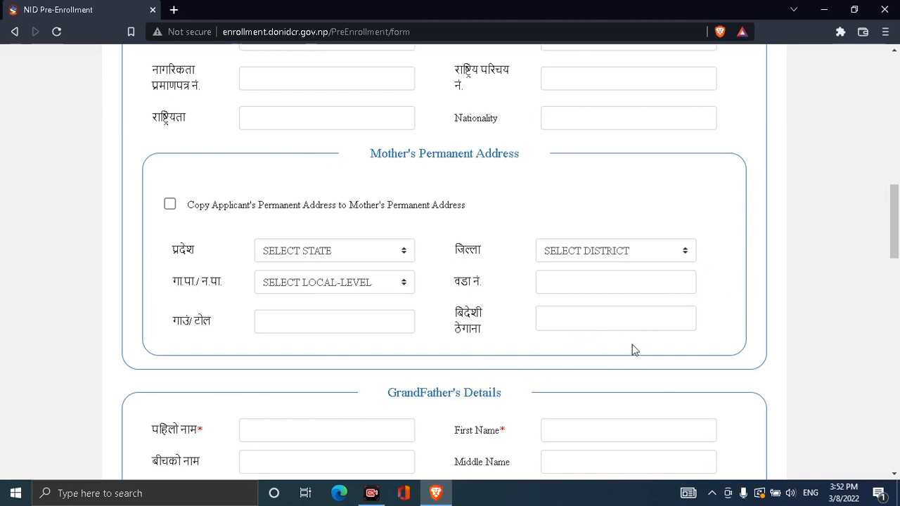
pyautogui.click(895, 283)
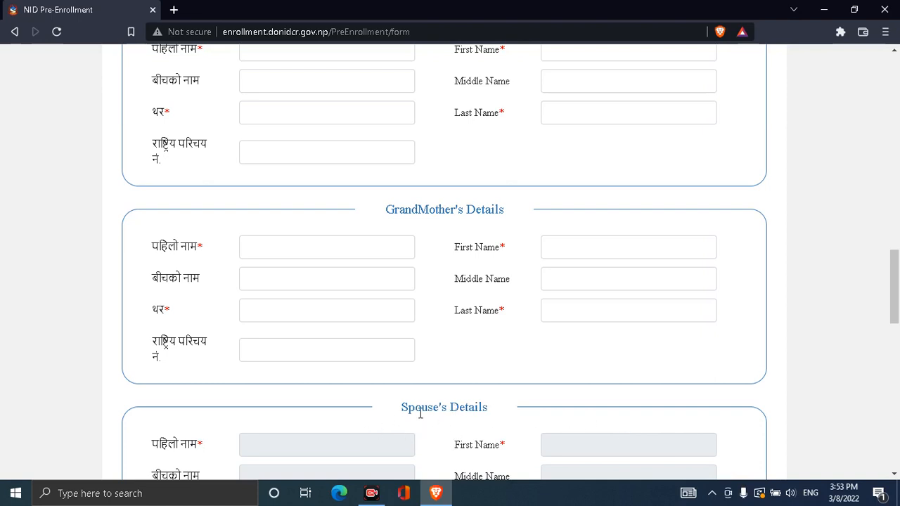
pyautogui.click(896, 355)
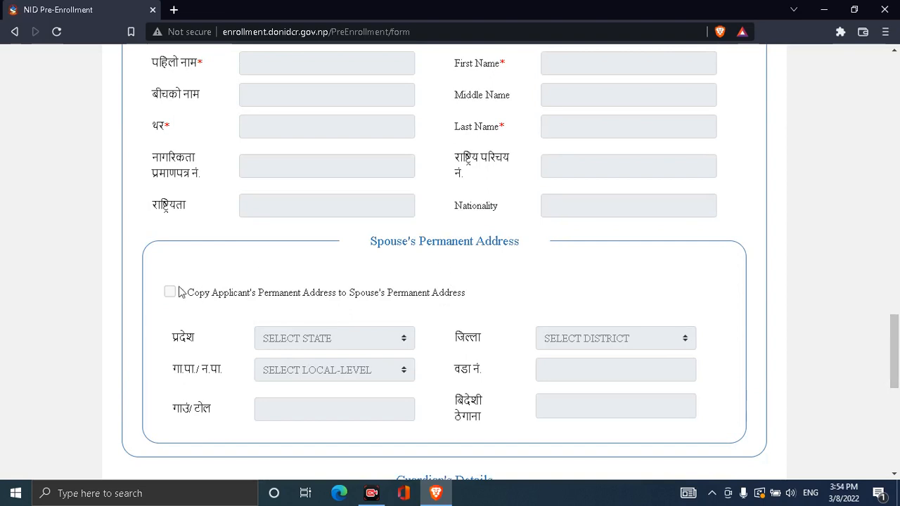
pyautogui.click(894, 406)
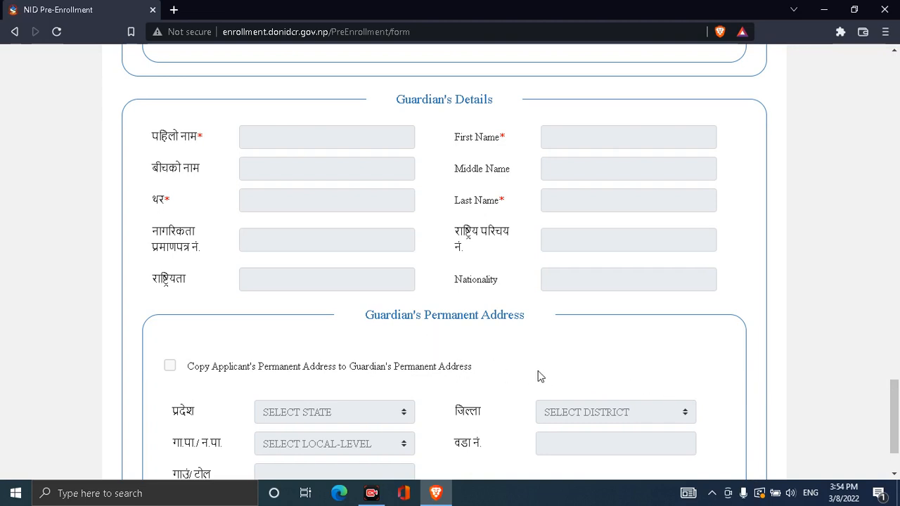
pyautogui.scroll(-2, 788, 402)
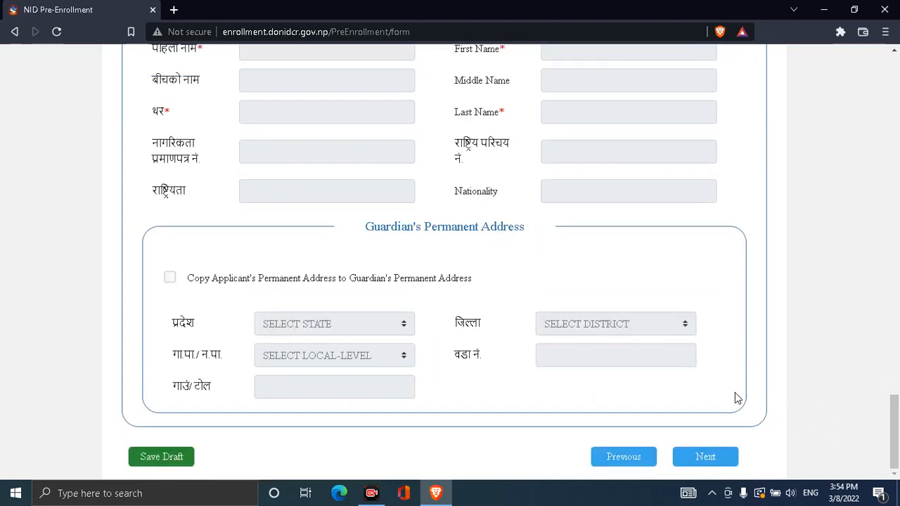
pyautogui.scroll(10, 513, 373)
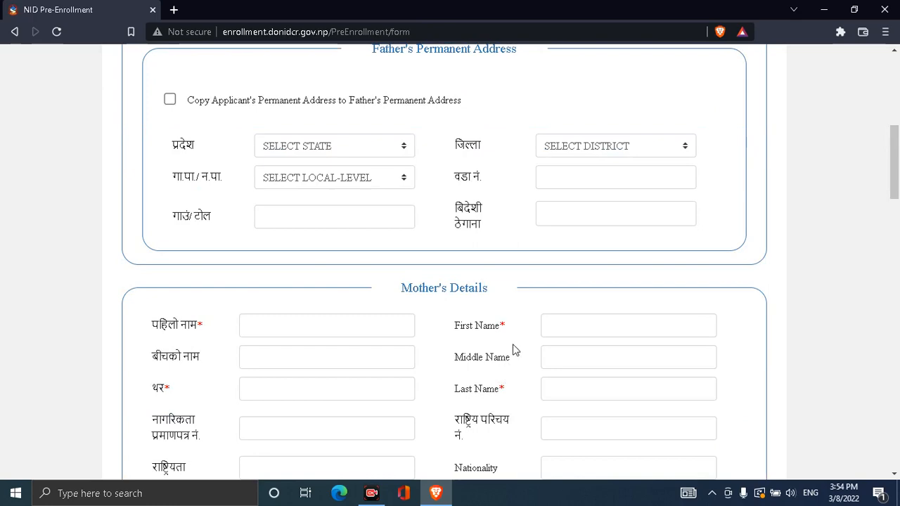
pyautogui.scroll(-4, 513, 350)
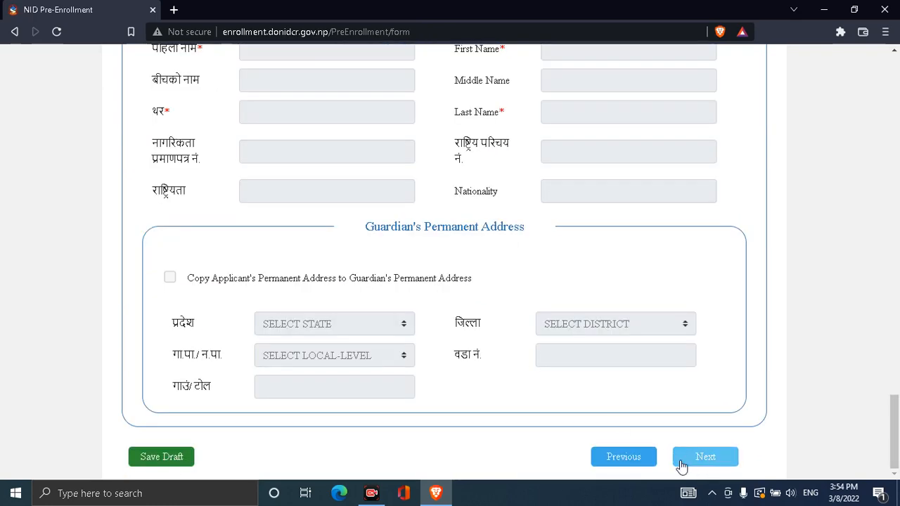
pyautogui.scroll(10, 601, 317)
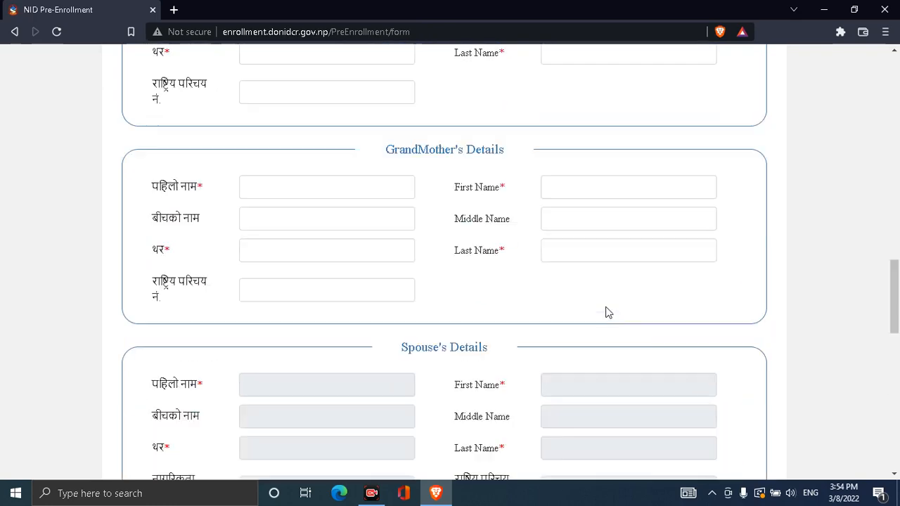
pyautogui.scroll(5, 600, 302)
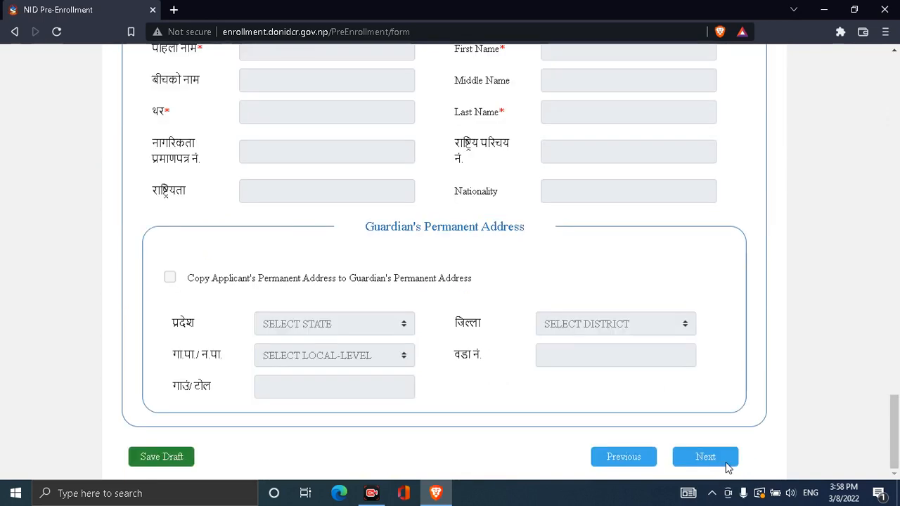
pyautogui.click(894, 53)
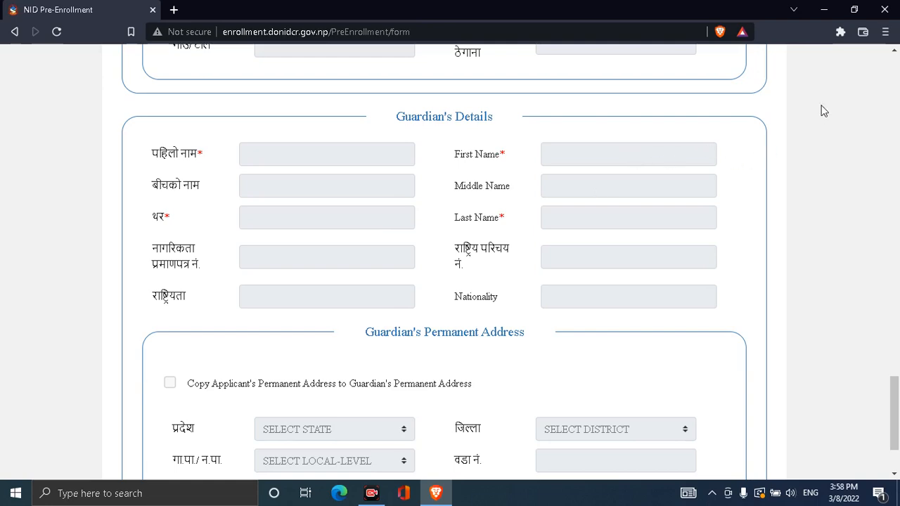
pyautogui.scroll(10, 893, 55)
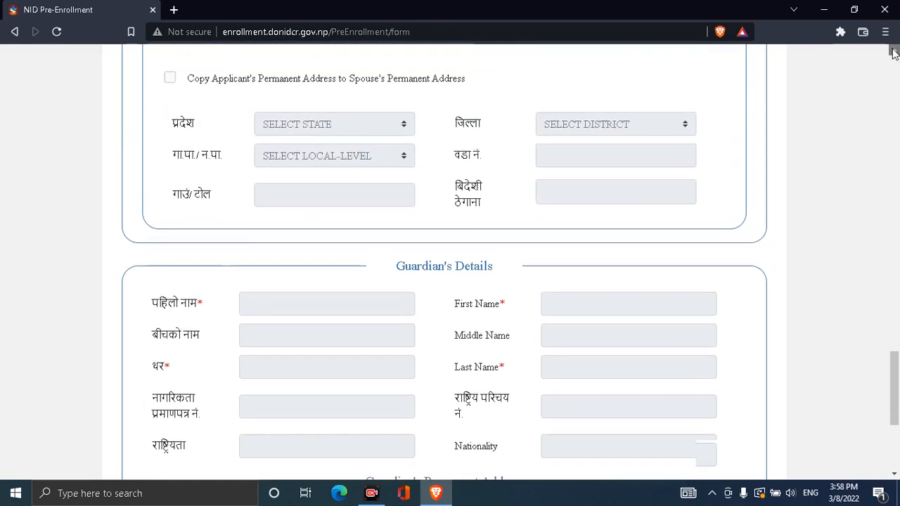
pyautogui.scroll(6, 892, 54)
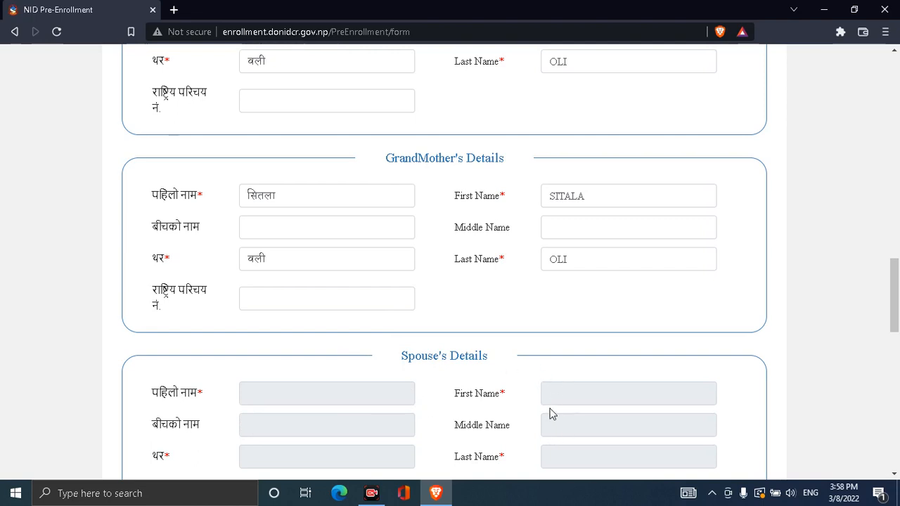
pyautogui.scroll(-5, 493, 373)
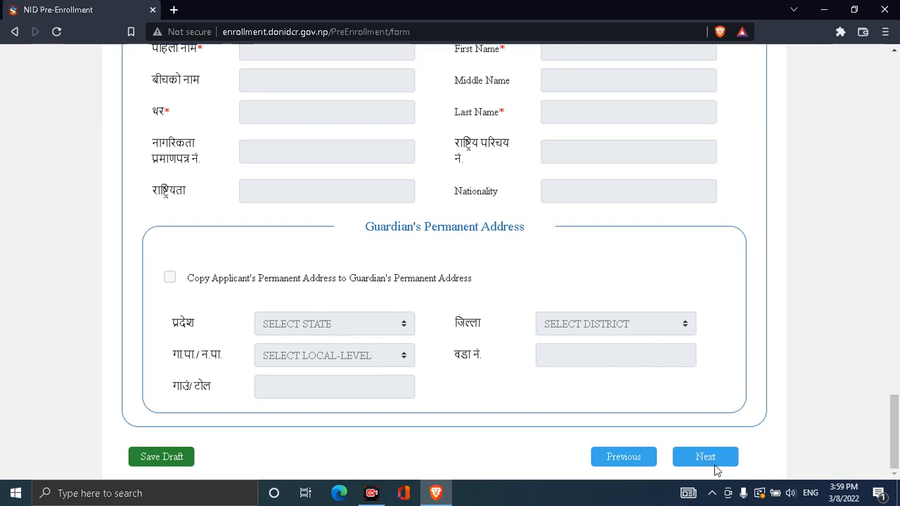
# Go to the Appointment step, choose Others/अन्य as biometric location, and acknowledge the local-office notice.
pyautogui.click(690, 463)
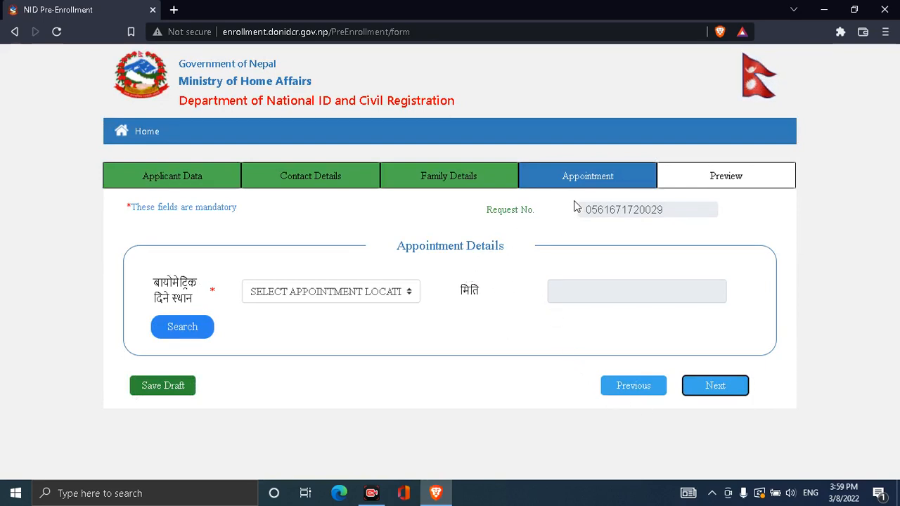
pyautogui.click(351, 300)
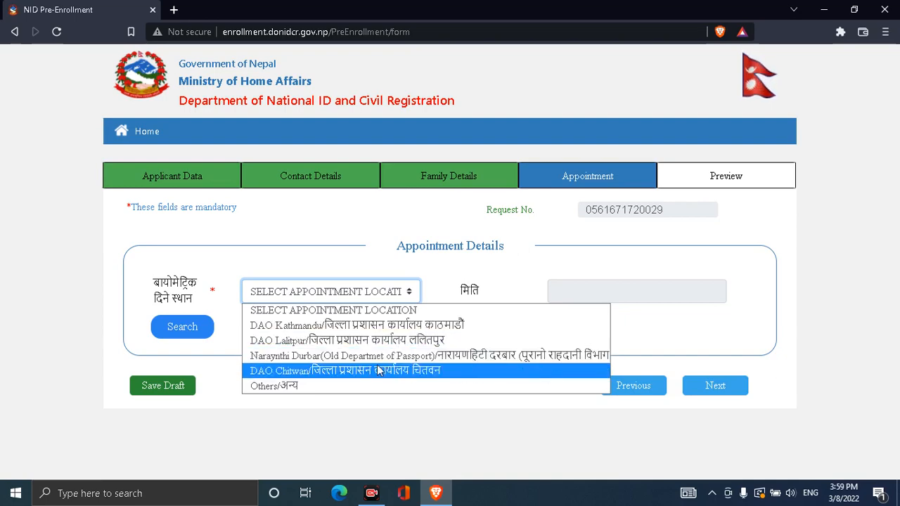
pyautogui.click(281, 391)
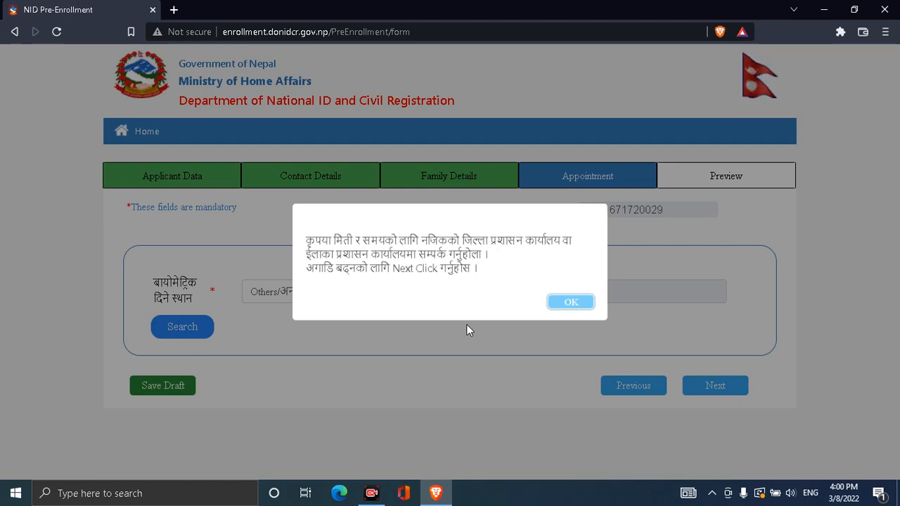
pyautogui.click(569, 304)
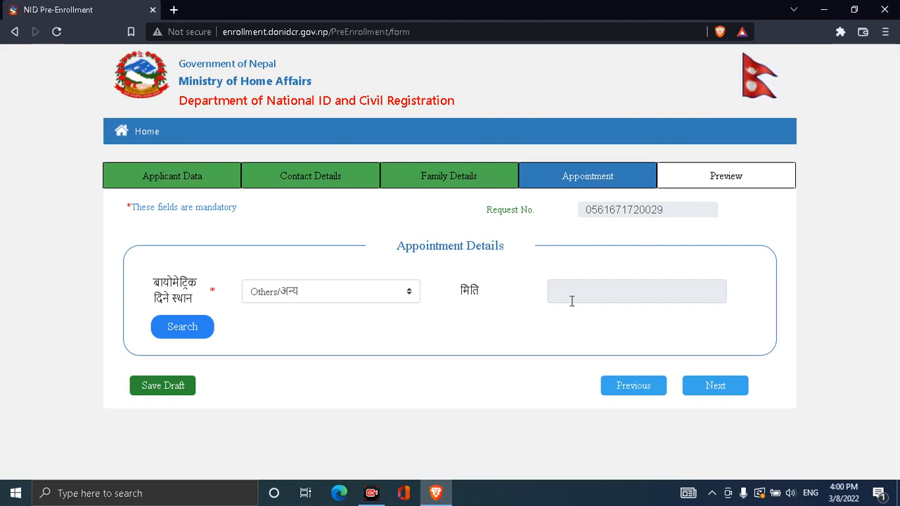
# Review the full application on the Preview page and submit it for final confirmation.
pyautogui.click(710, 395)
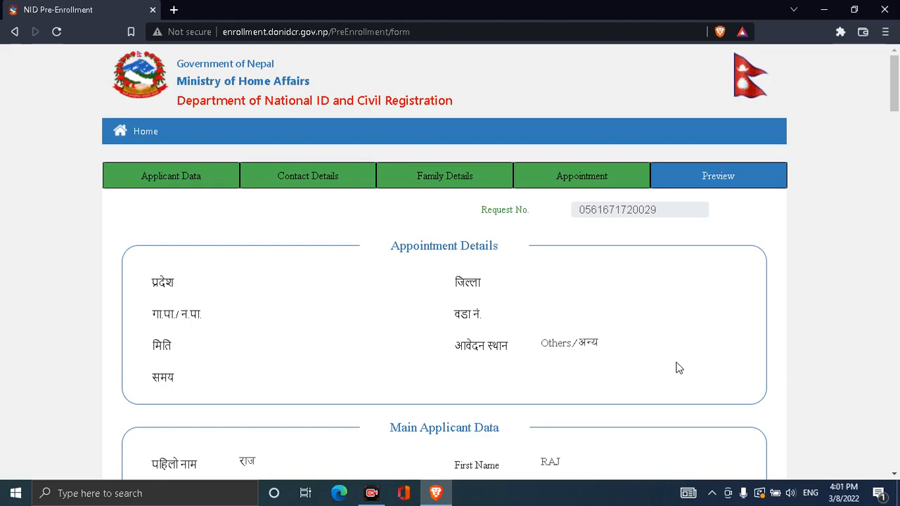
pyautogui.scroll(-2, 678, 368)
pyautogui.scroll(-8, 678, 368)
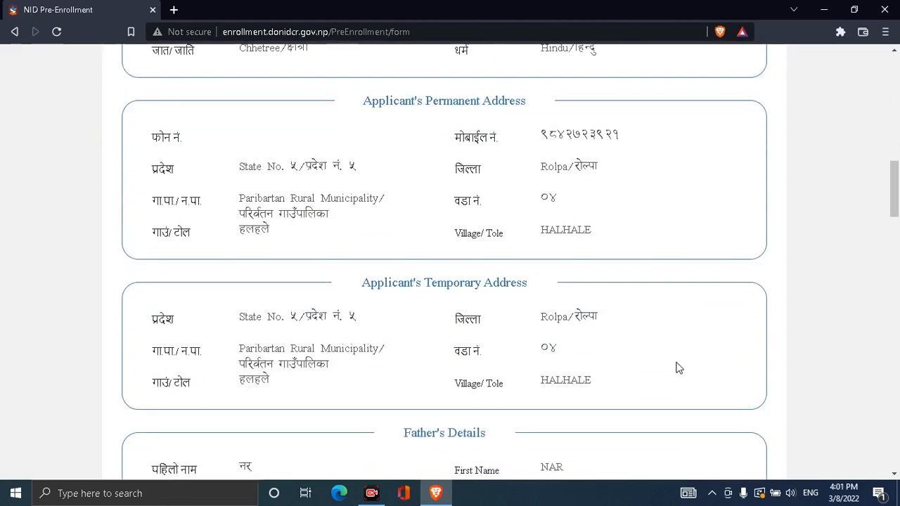
pyautogui.scroll(-20, 678, 368)
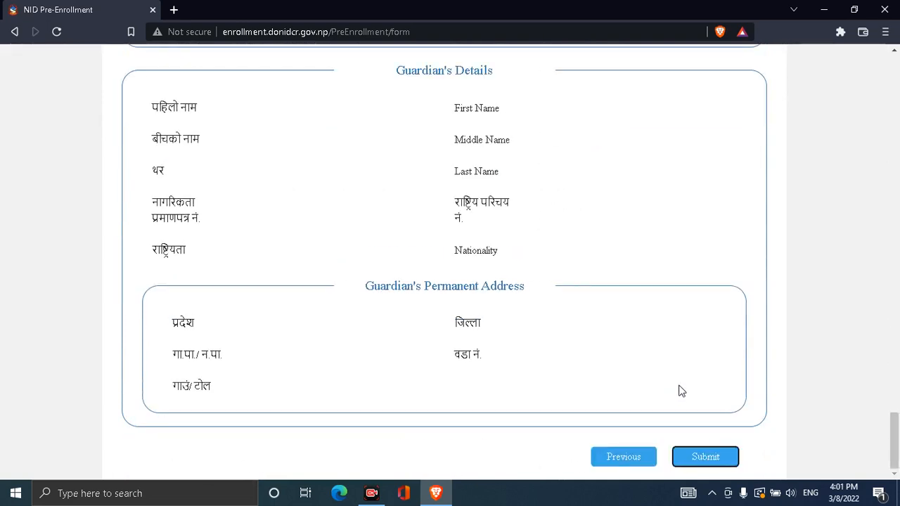
pyautogui.click(728, 469)
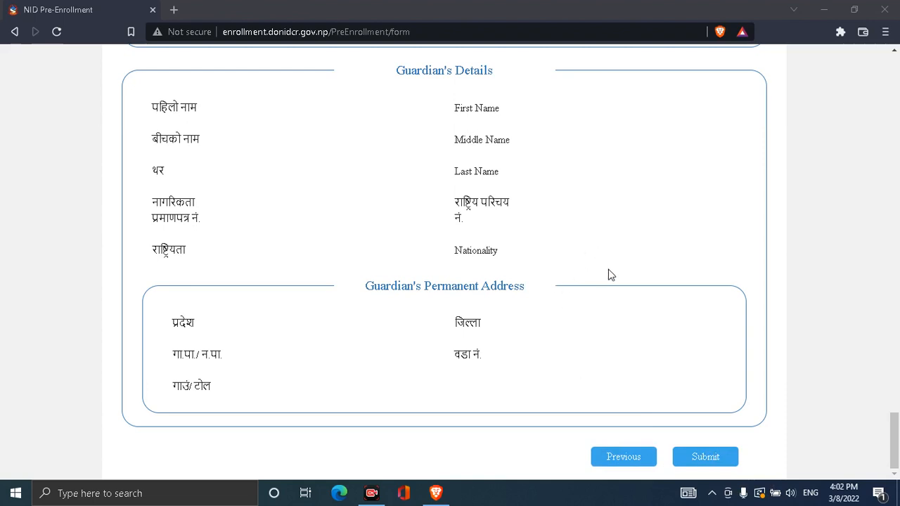
pyautogui.click(704, 458)
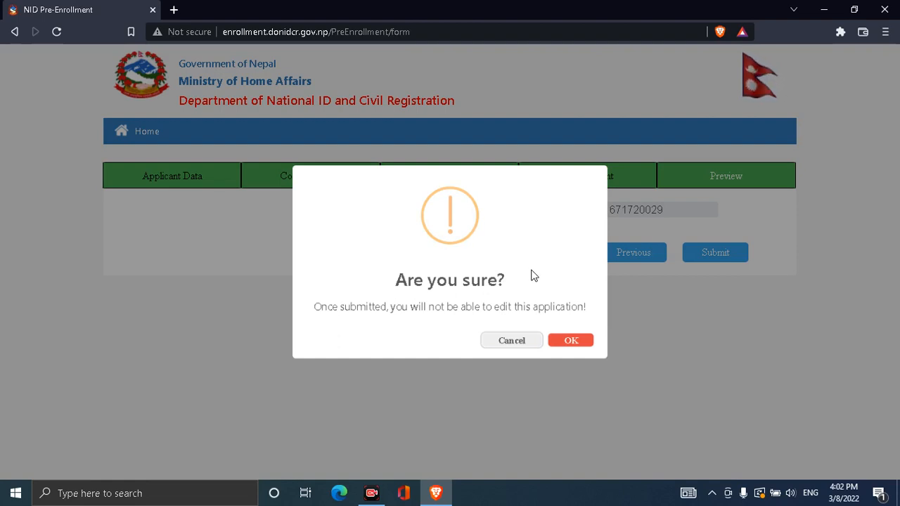
# Confirm the submission and look over the generated receipt with its application number.
pyautogui.click(579, 340)
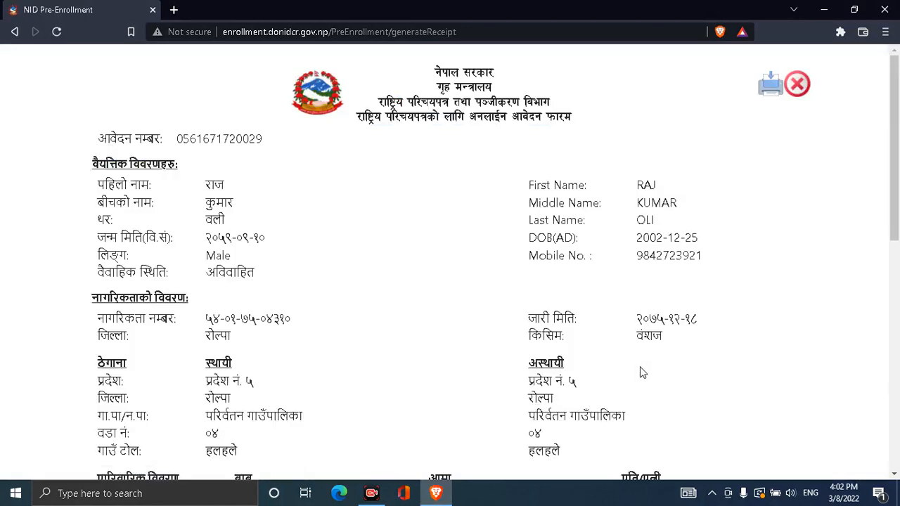
pyautogui.scroll(-10, 640, 373)
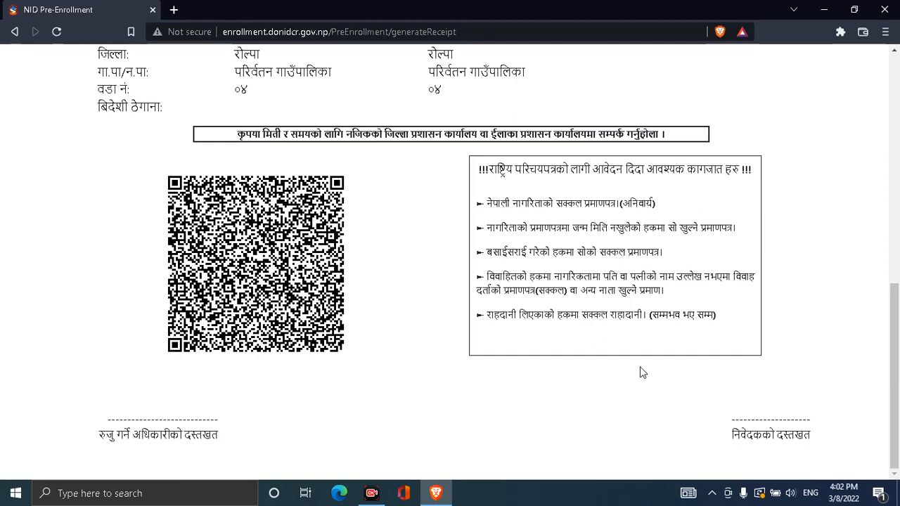
pyautogui.scroll(10, 640, 373)
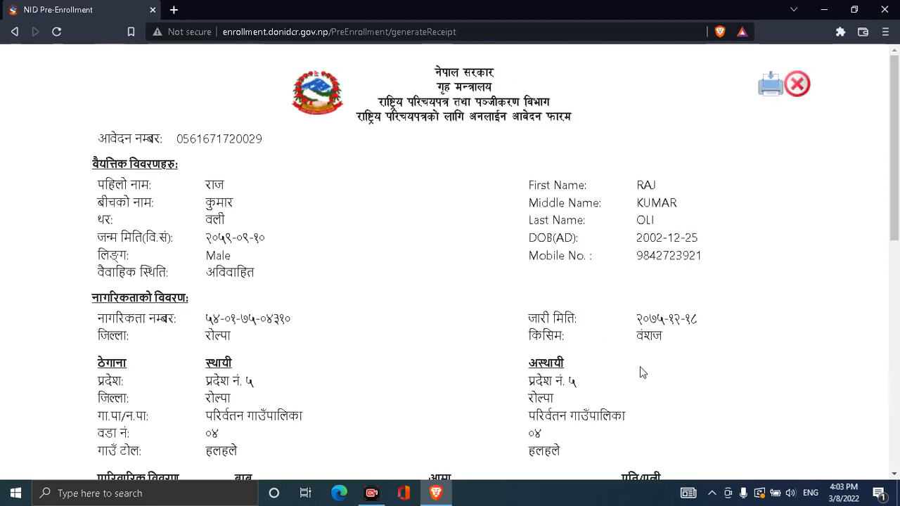
# Print the receipt via Microsoft Print to PDF, saving it in Downloads under the applicant's first name.
pyautogui.click(772, 94)
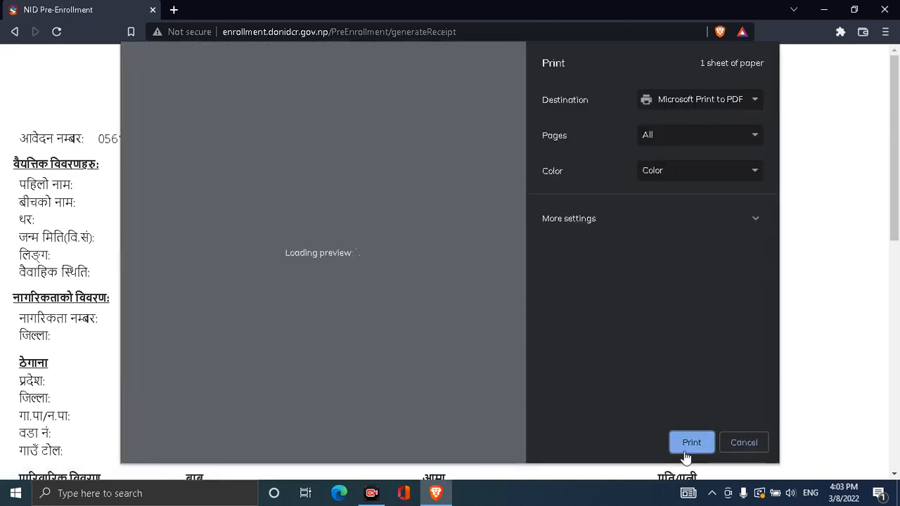
pyautogui.click(689, 445)
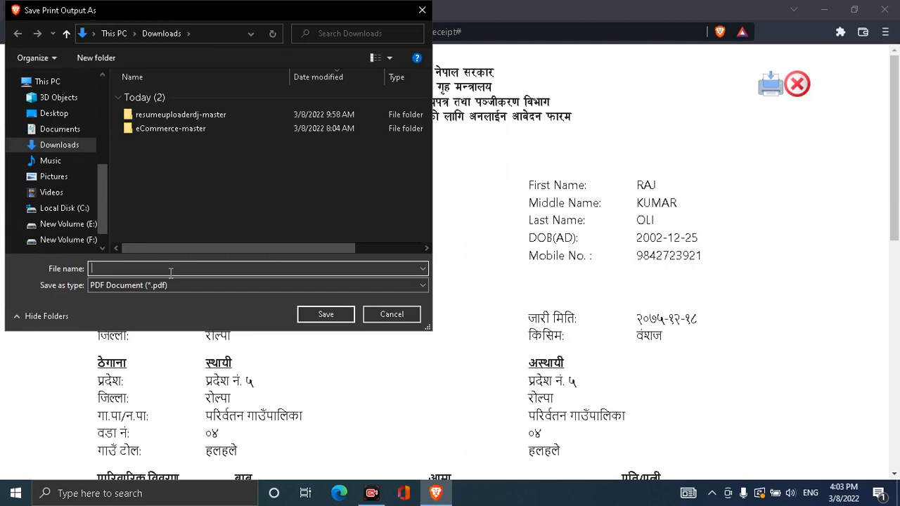
pyautogui.write('raj')
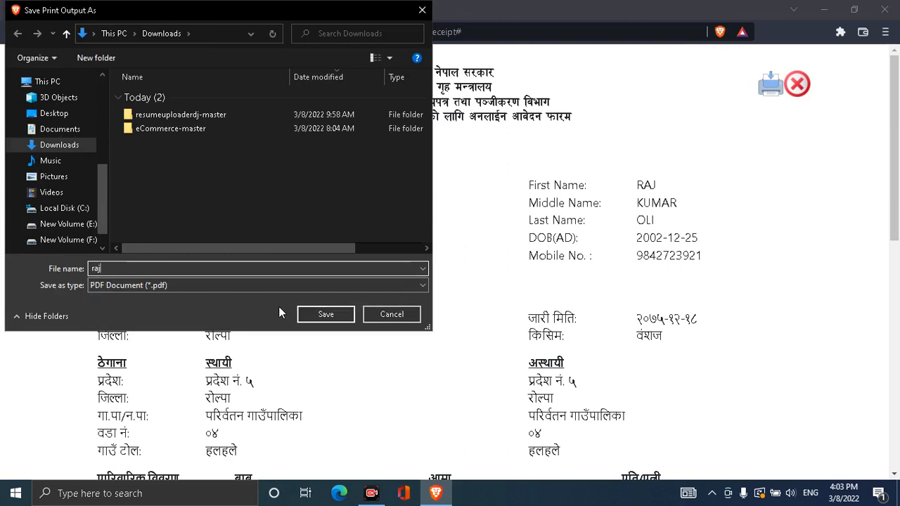
pyautogui.click(327, 319)
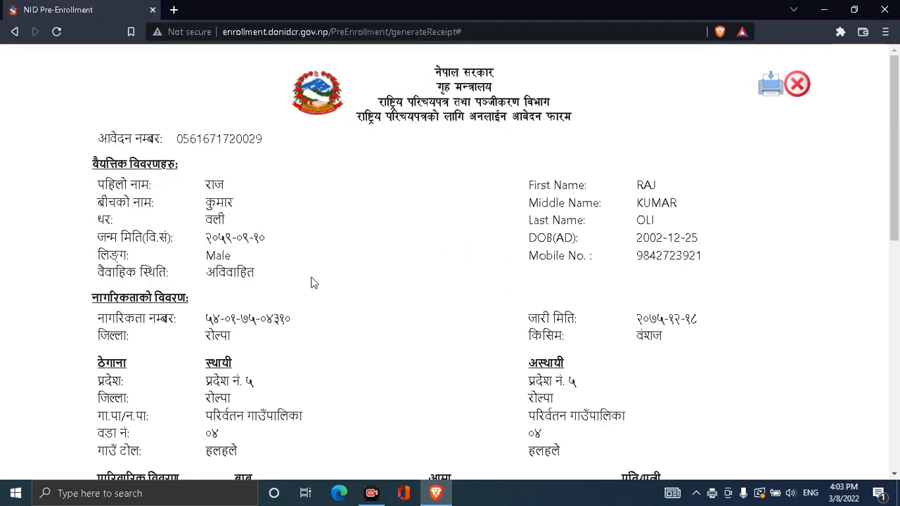
pyautogui.scroll(-10, 315, 282)
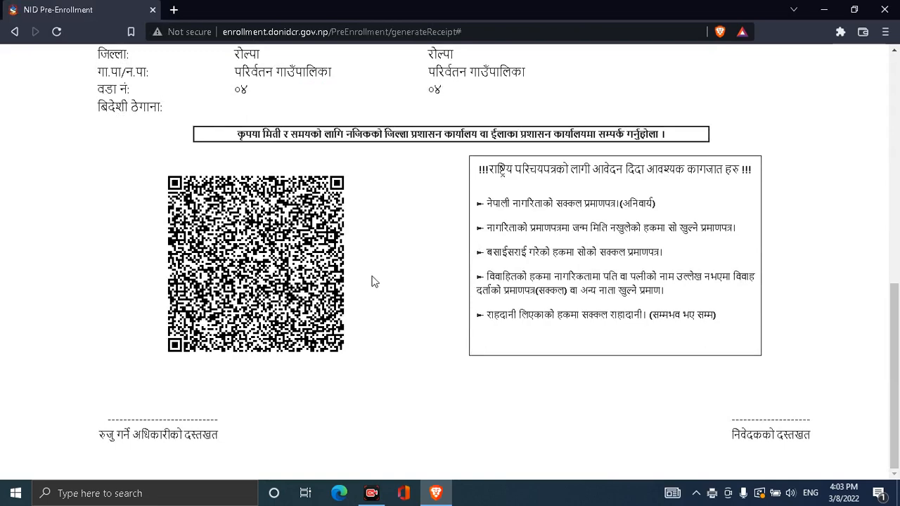
pyautogui.scroll(10, 417, 269)
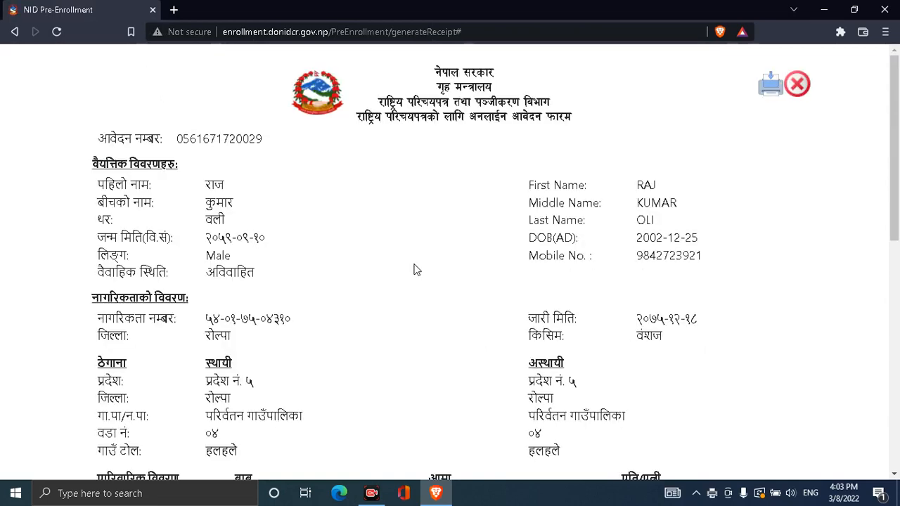